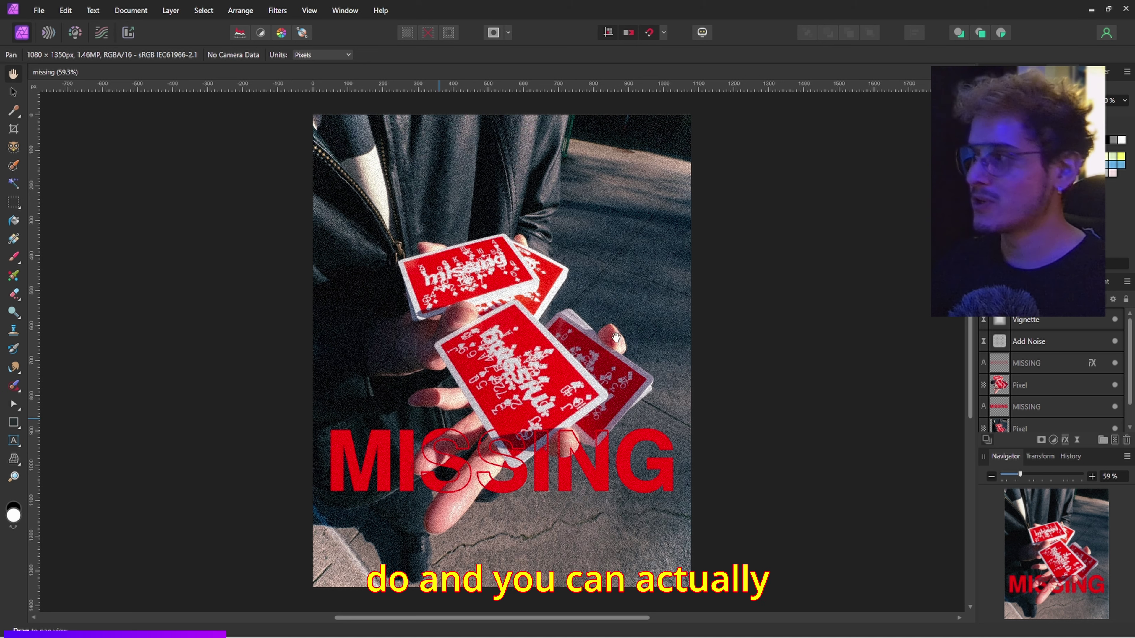
Move both red MISSING text layers together up across the cards
{"action": "left_click", "coordinate": [1050, 364]}
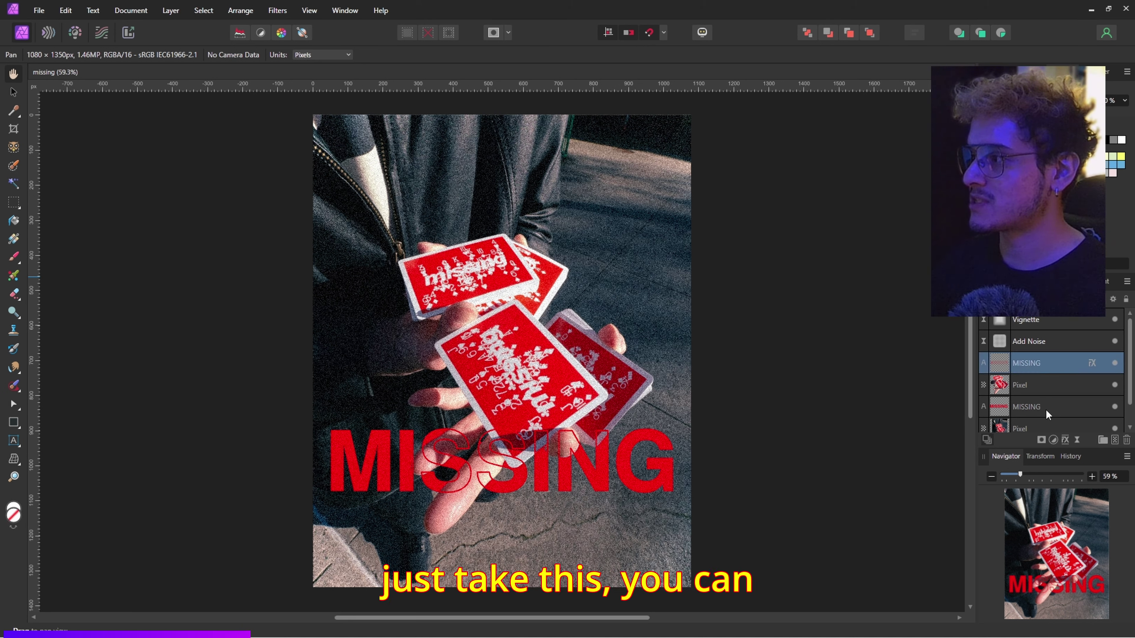
{"action": "key", "text": "v"}
{"action": "left_click", "coordinate": [1036, 406], "text": "ctrl"}
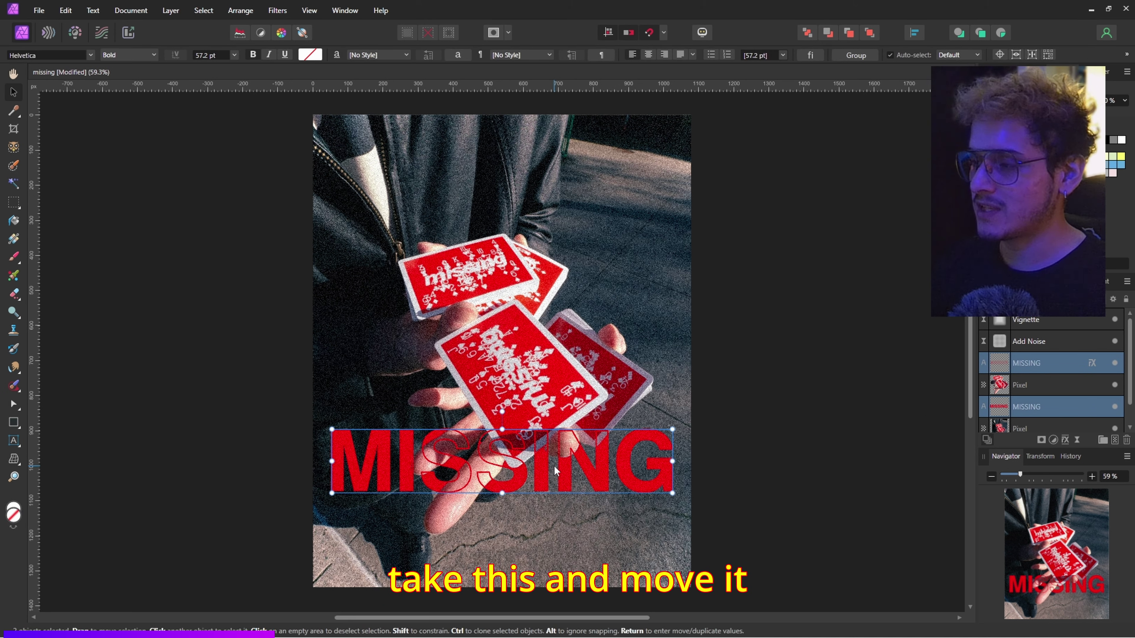
{"action": "left_click_drag", "start_coordinate": [556, 470], "coordinate": [560, 419]}
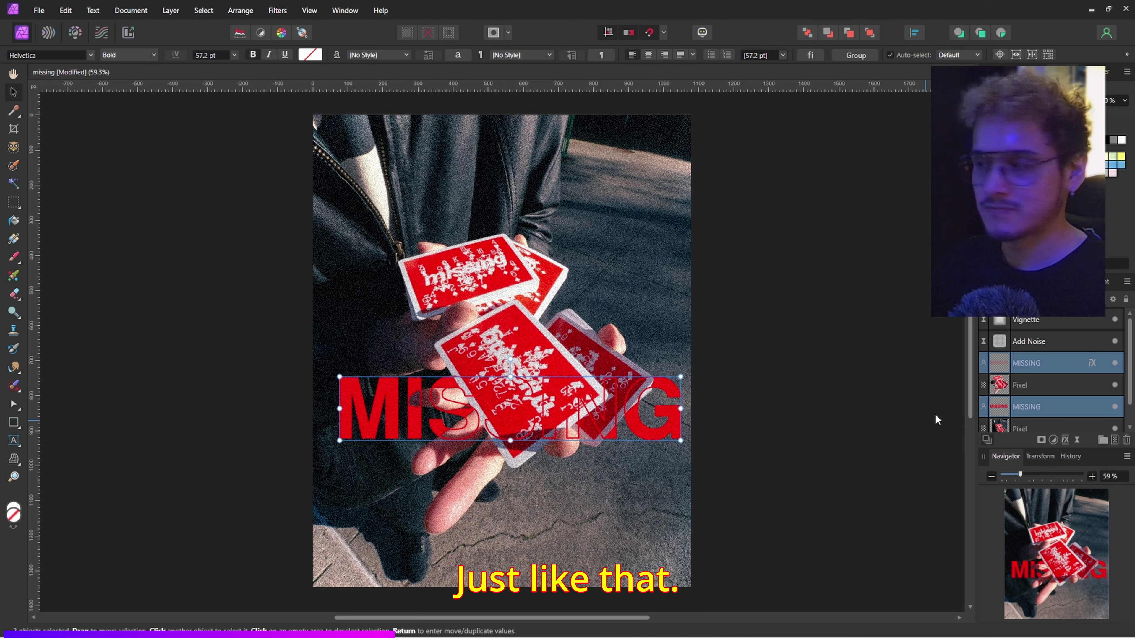
{"action": "key", "text": "Delete"}
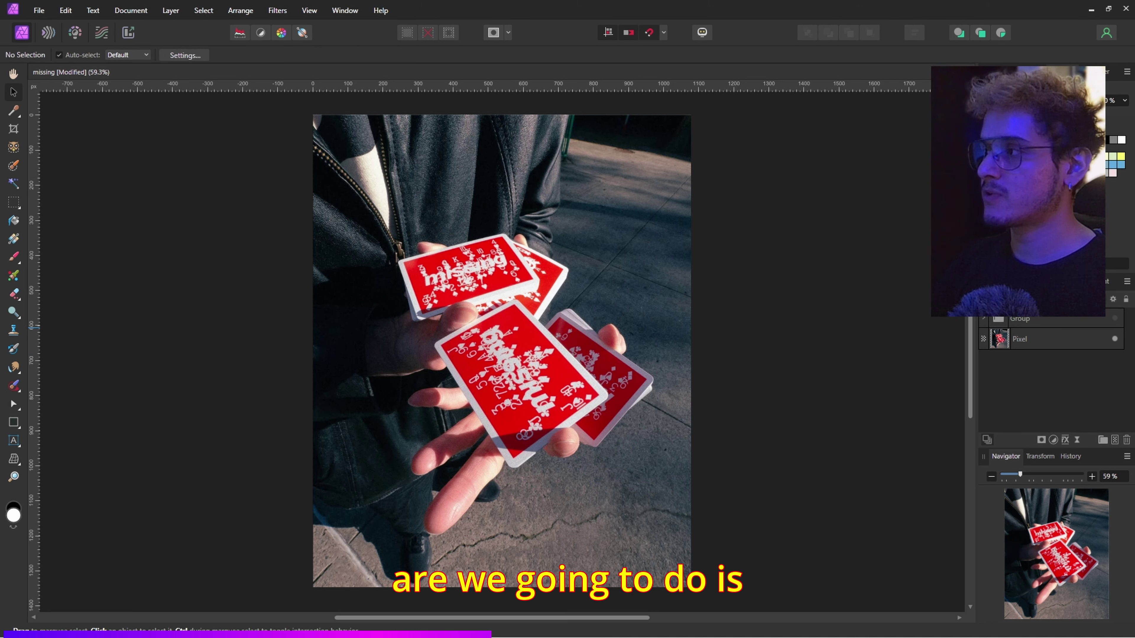
Select the cards, fingers and hand on the photo layer with the Object Selection tool in Add mode
{"action": "left_click", "coordinate": [1017, 339]}
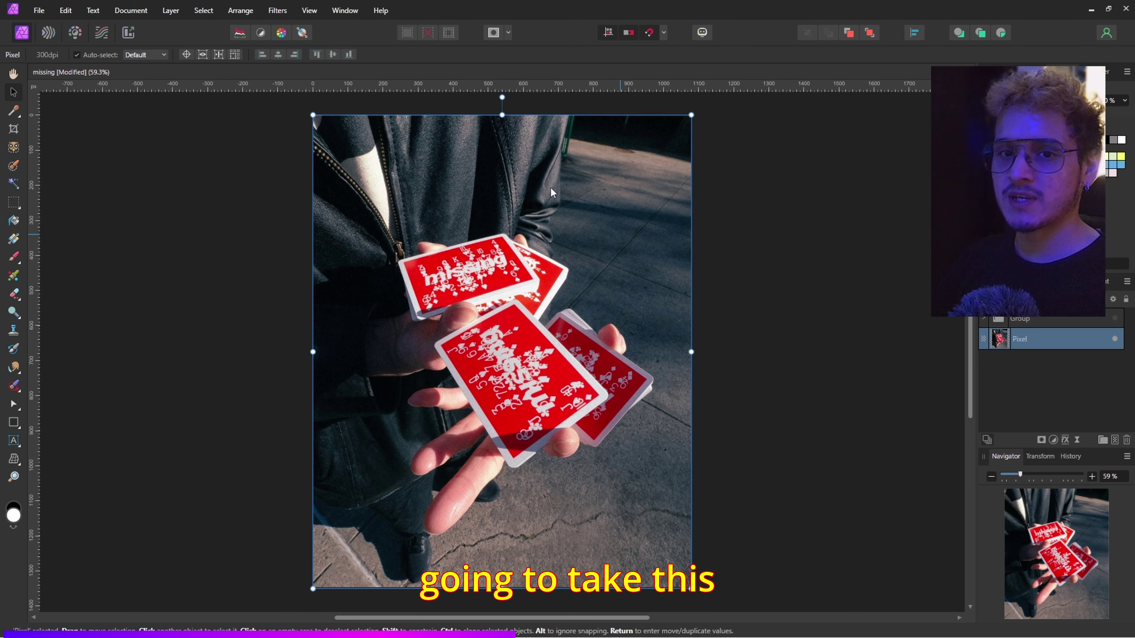
{"action": "left_click_drag", "start_coordinate": [533, 309], "coordinate": [612, 374]}
{"action": "key", "text": "ctrl+z"}
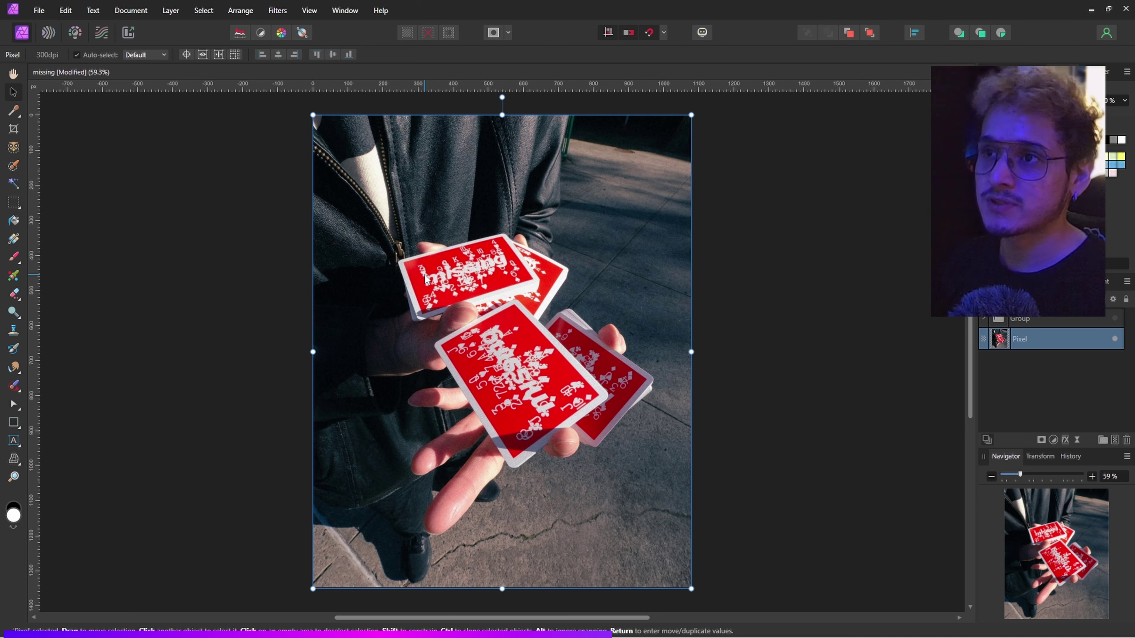
{"action": "left_click", "coordinate": [15, 150]}
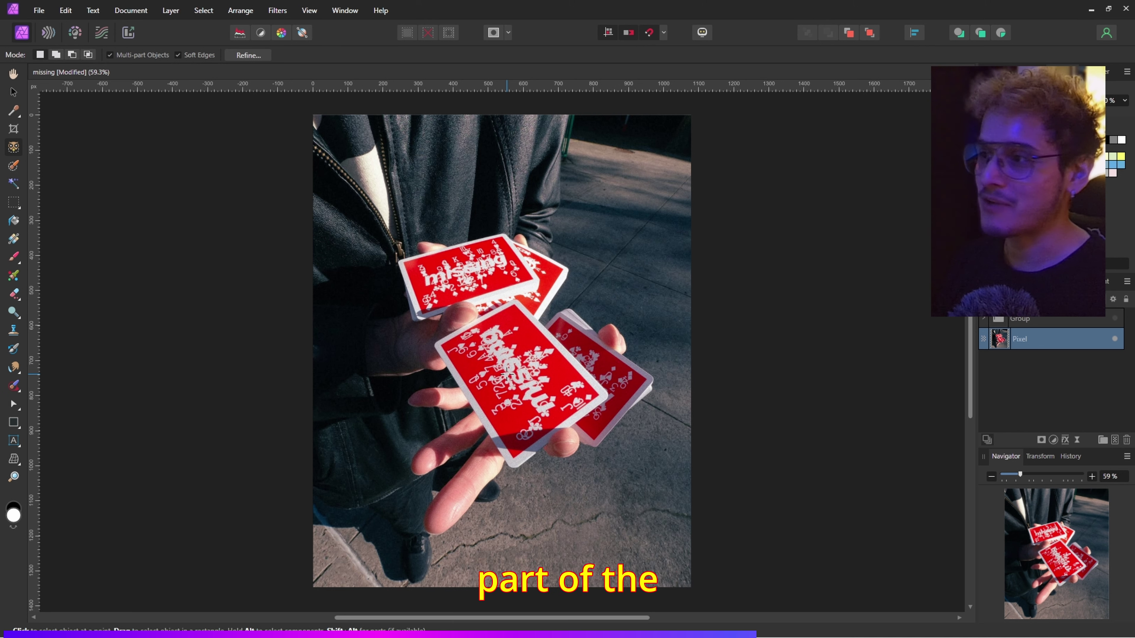
{"action": "left_click", "coordinate": [518, 370]}
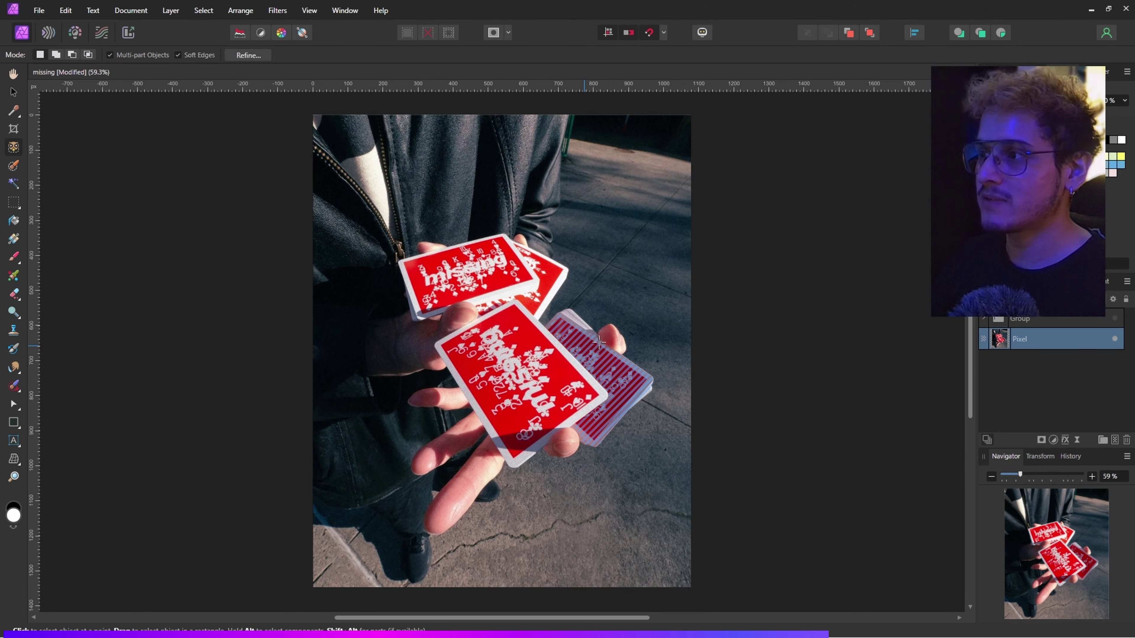
{"action": "left_click", "coordinate": [616, 338]}
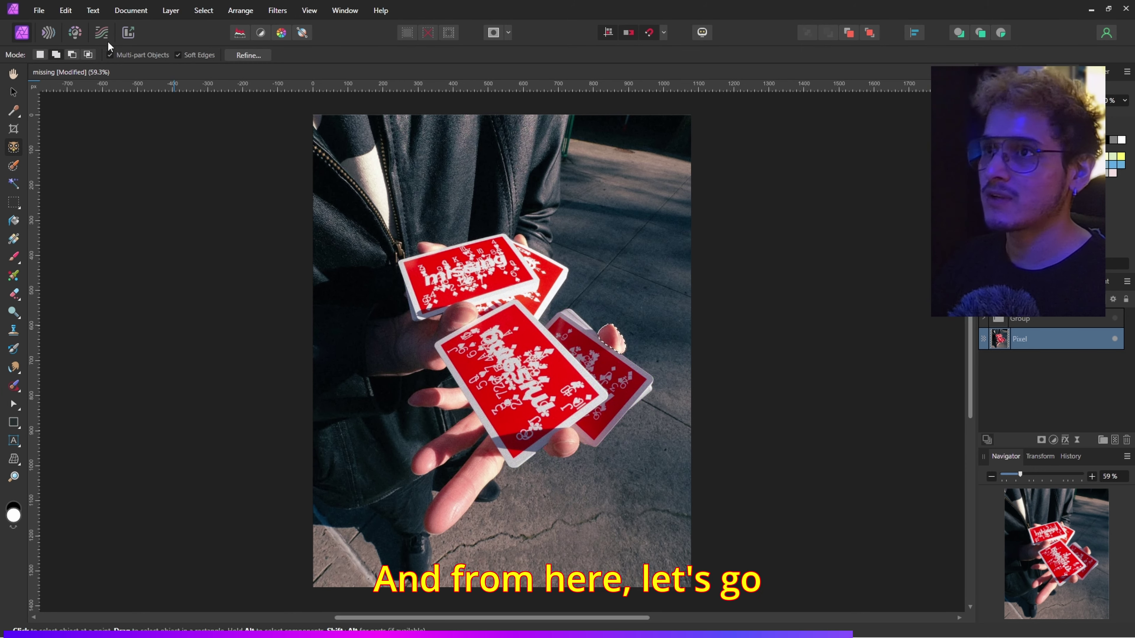
{"action": "left_click", "coordinate": [57, 56]}
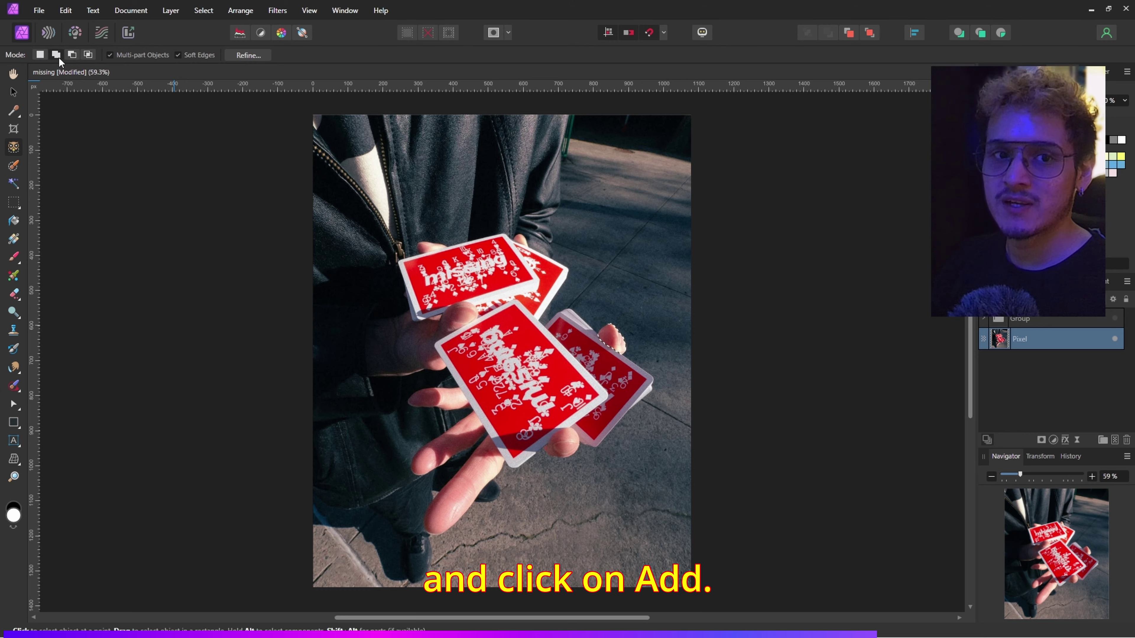
{"action": "left_click", "coordinate": [617, 389]}
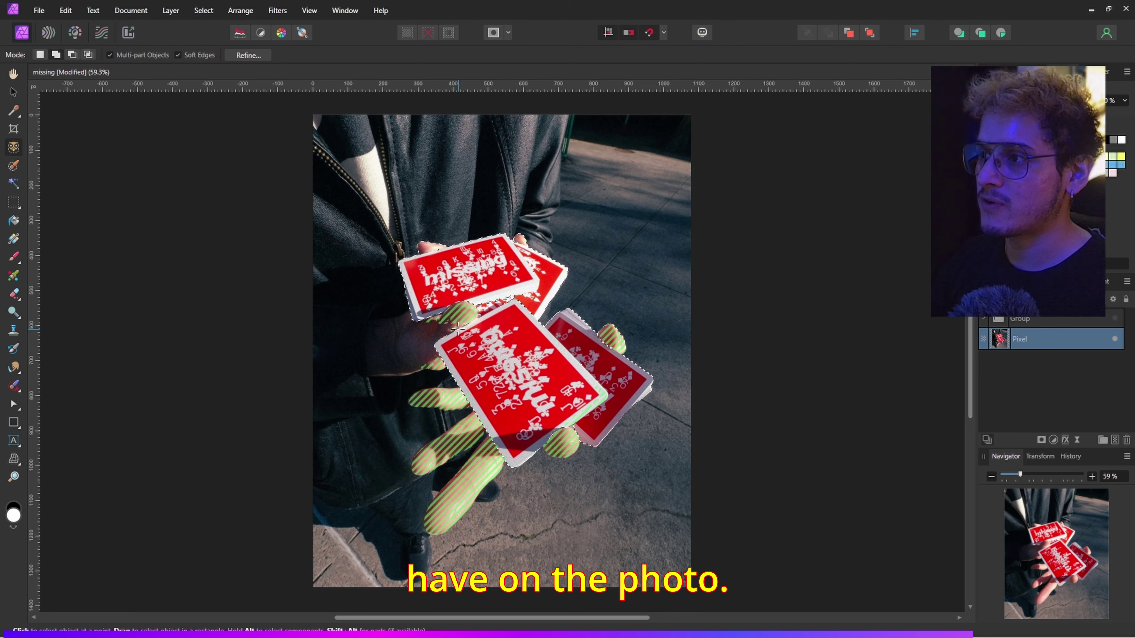
{"action": "left_click", "coordinate": [447, 327]}
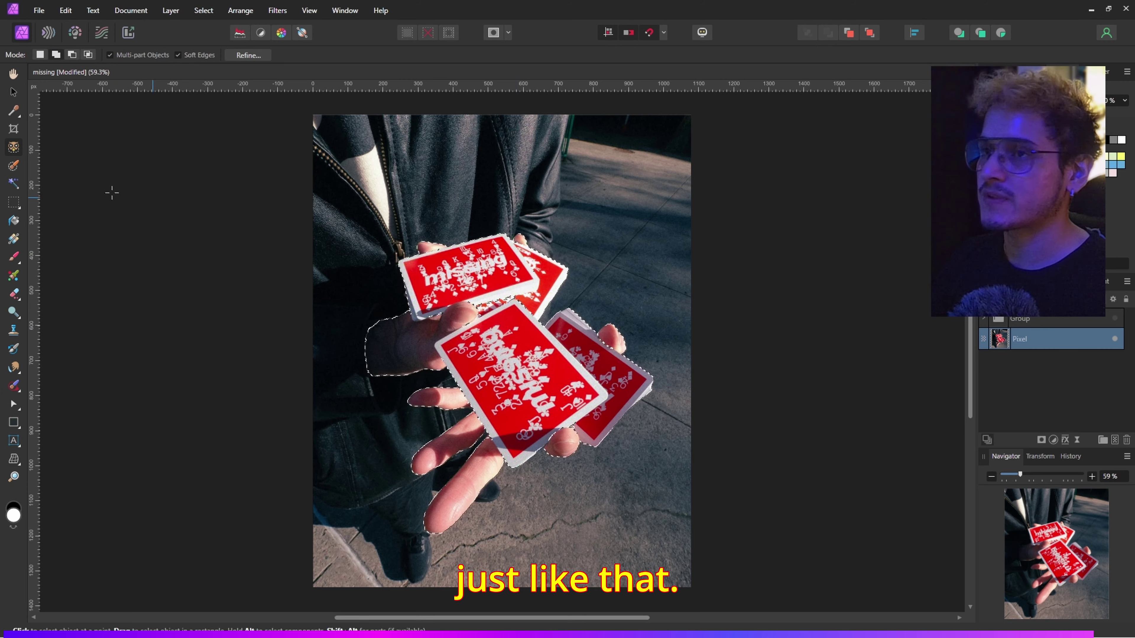
{"action": "left_click", "coordinate": [18, 166]}
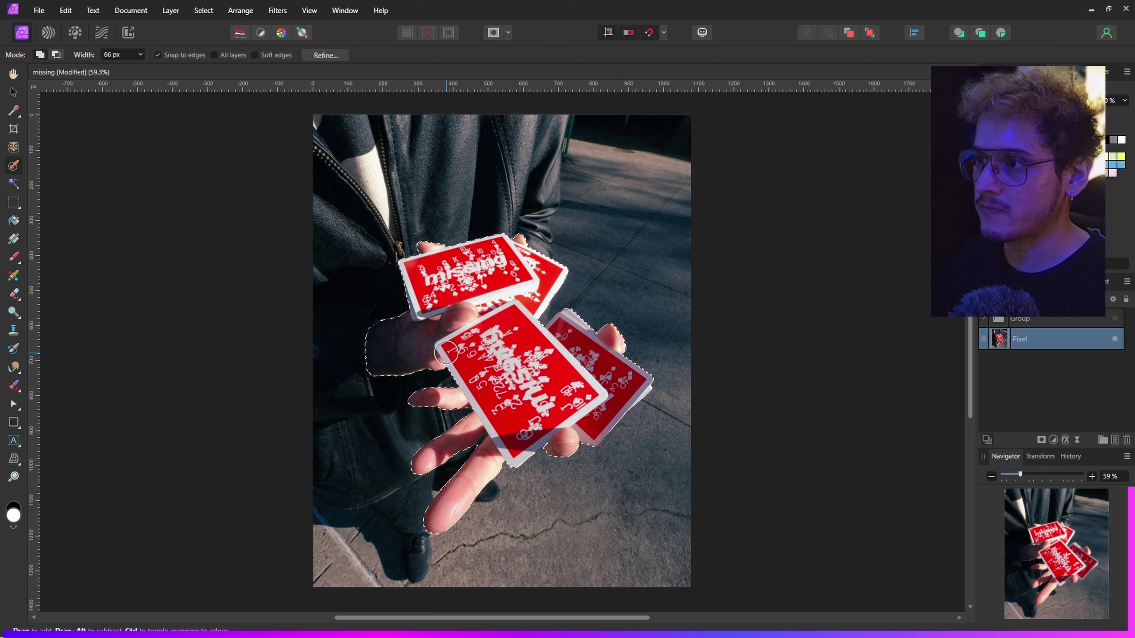
{"action": "key", "text": "v"}
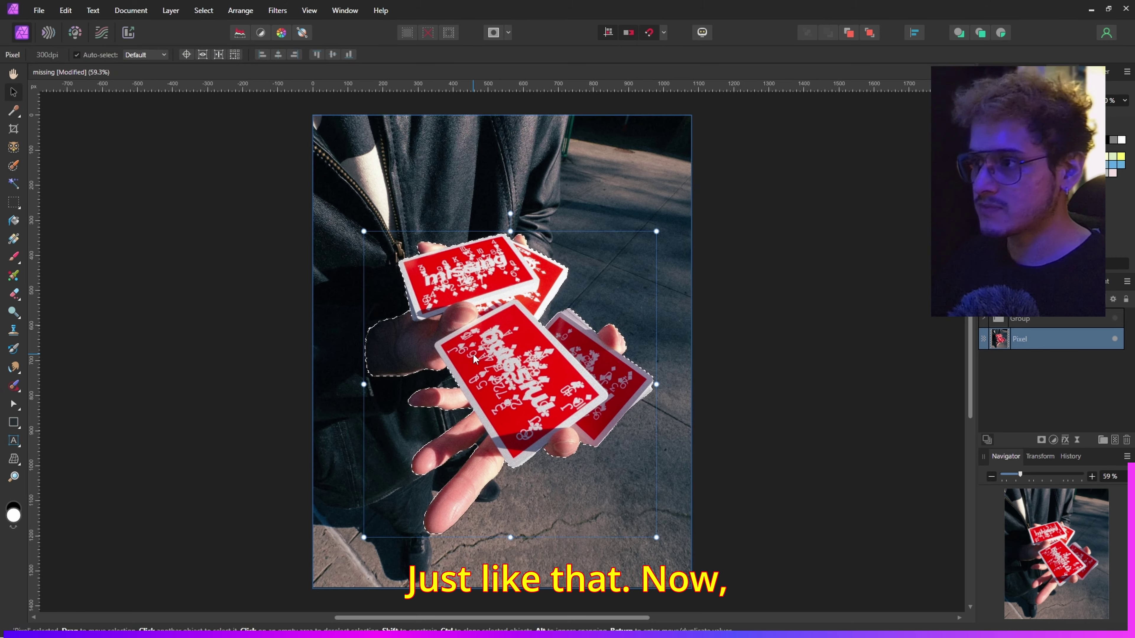
{"action": "left_click_drag", "start_coordinate": [504, 398], "coordinate": [483, 415]}
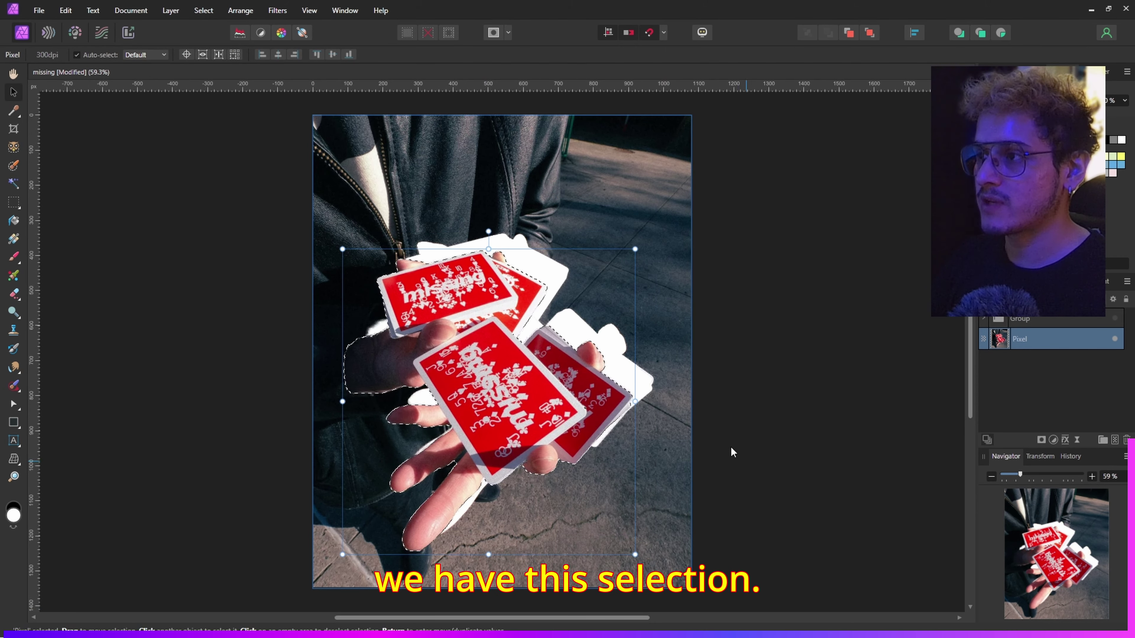
{"action": "key", "text": "ctrl+z"}
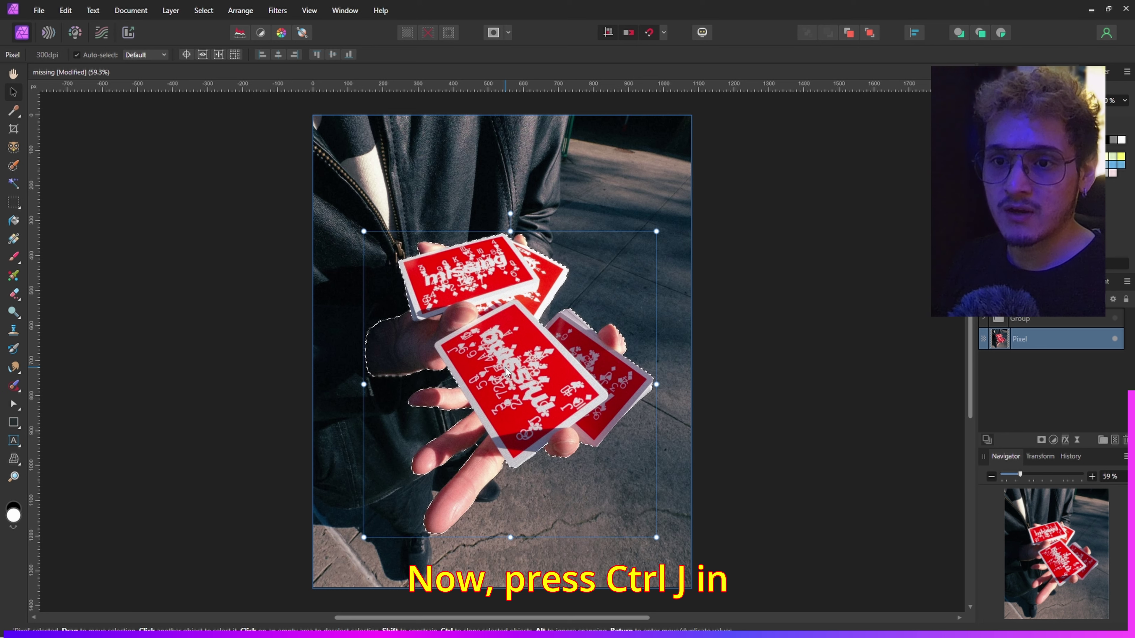
Duplicate the selected hands and cards onto a new layer and clear the selection
{"action": "key", "text": "ctrl+j"}
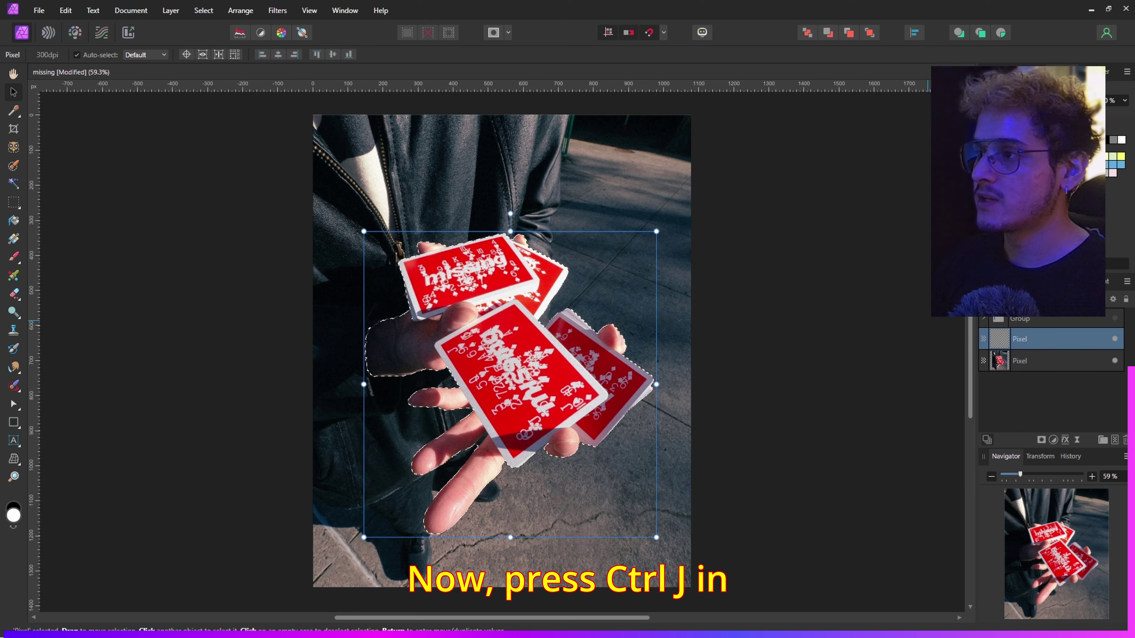
{"action": "key", "text": "ctrl+d"}
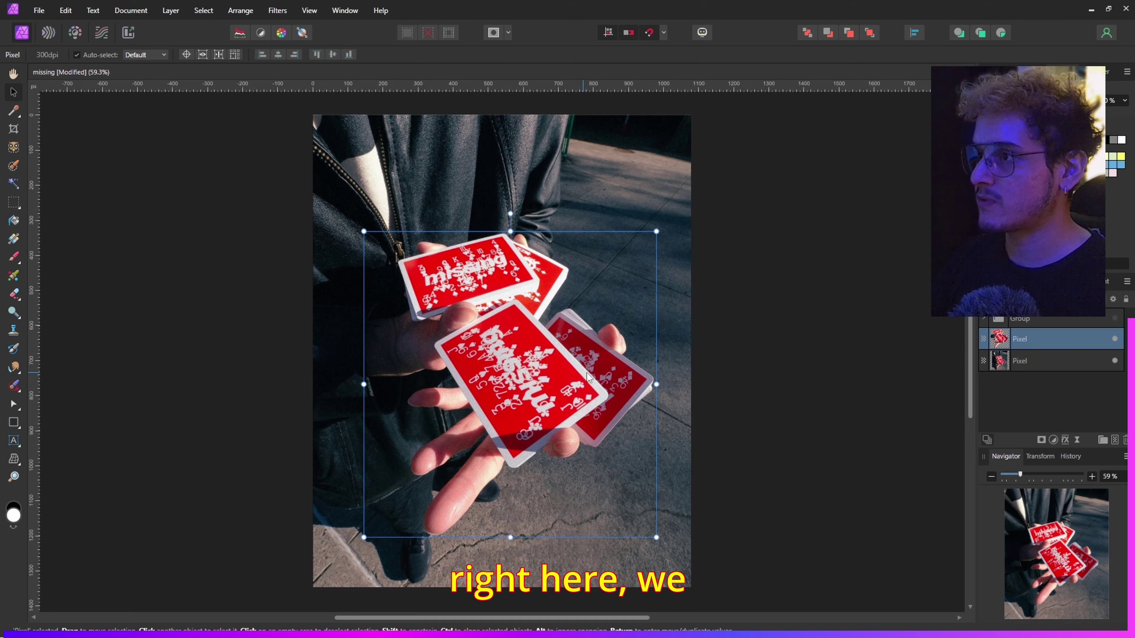
{"action": "left_click_drag", "start_coordinate": [587, 378], "coordinate": [631, 286]}
{"action": "key", "text": "ctrl+z"}
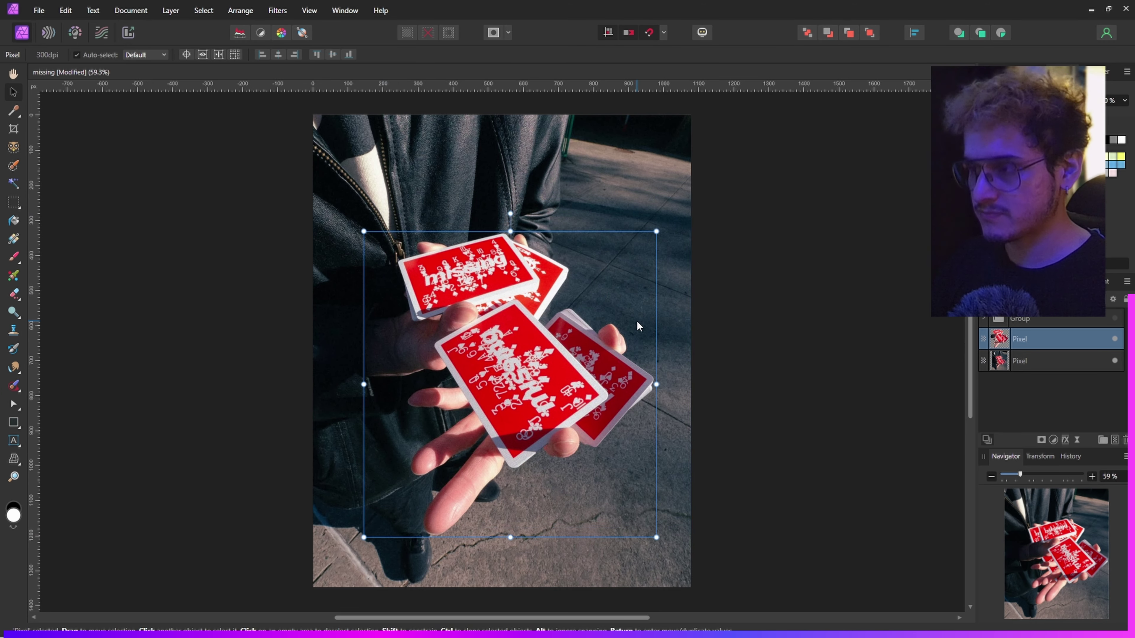
{"action": "left_click", "coordinate": [773, 311]}
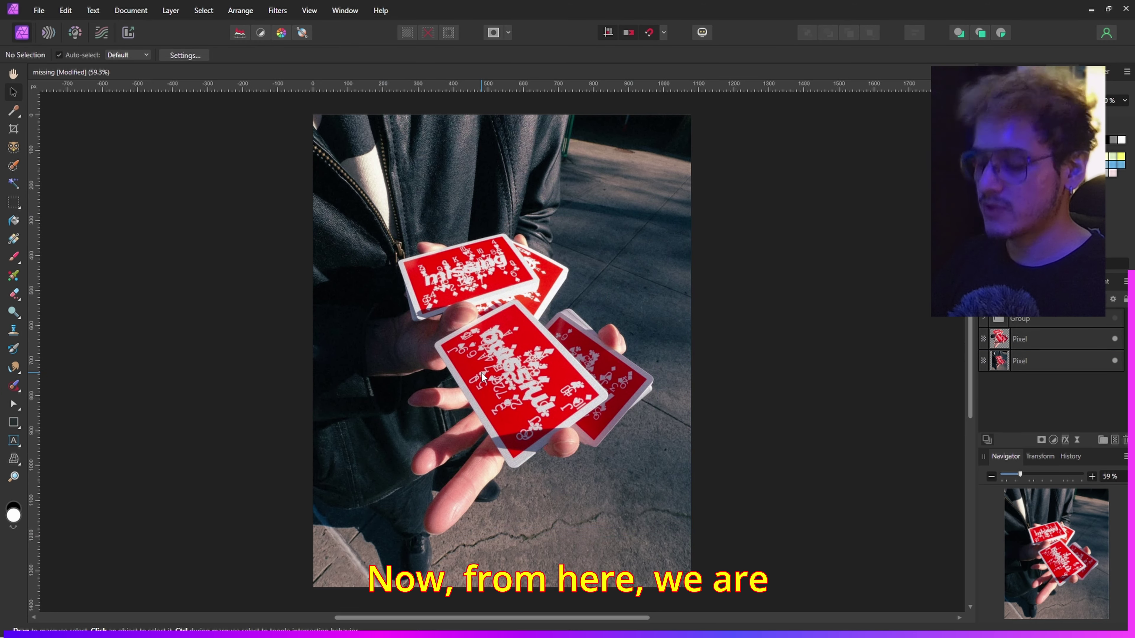
Add red Helvetica Bold art text reading MISSING across the cards, drawn at about 113 pt
{"action": "key", "text": "t"}
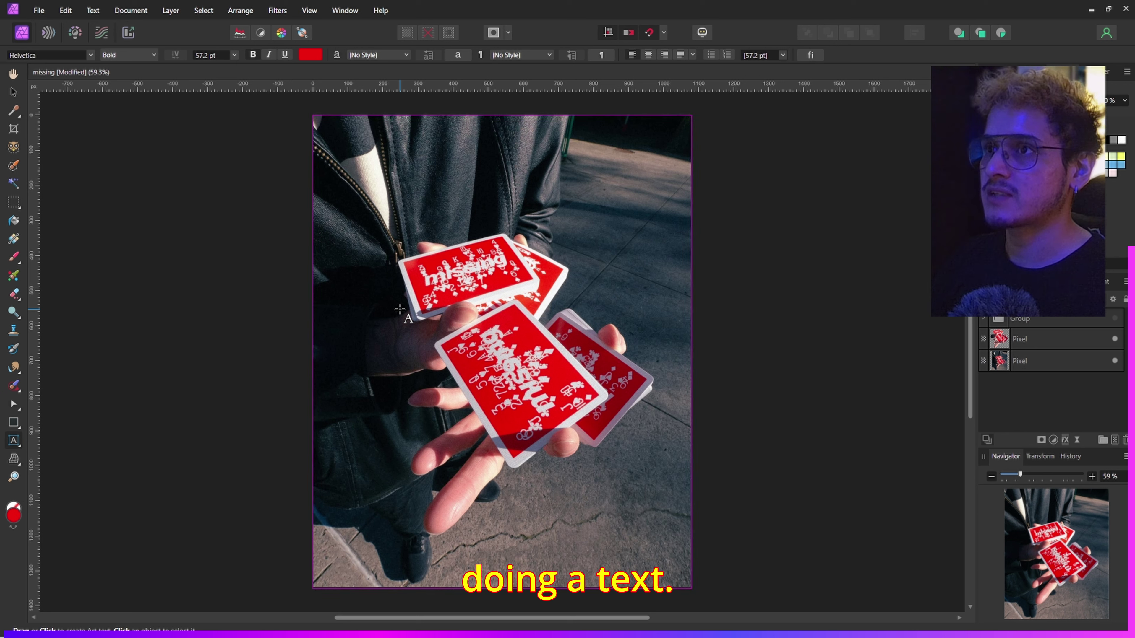
{"action": "left_click_drag", "start_coordinate": [399, 309], "coordinate": [510, 428]}
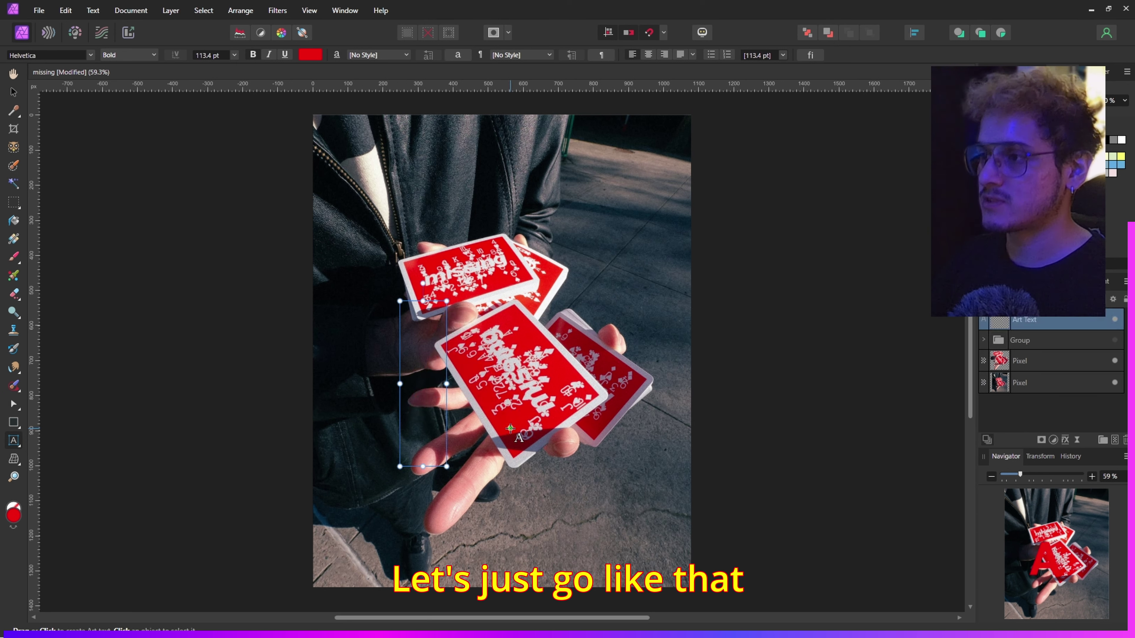
{"action": "type", "text": "m"}
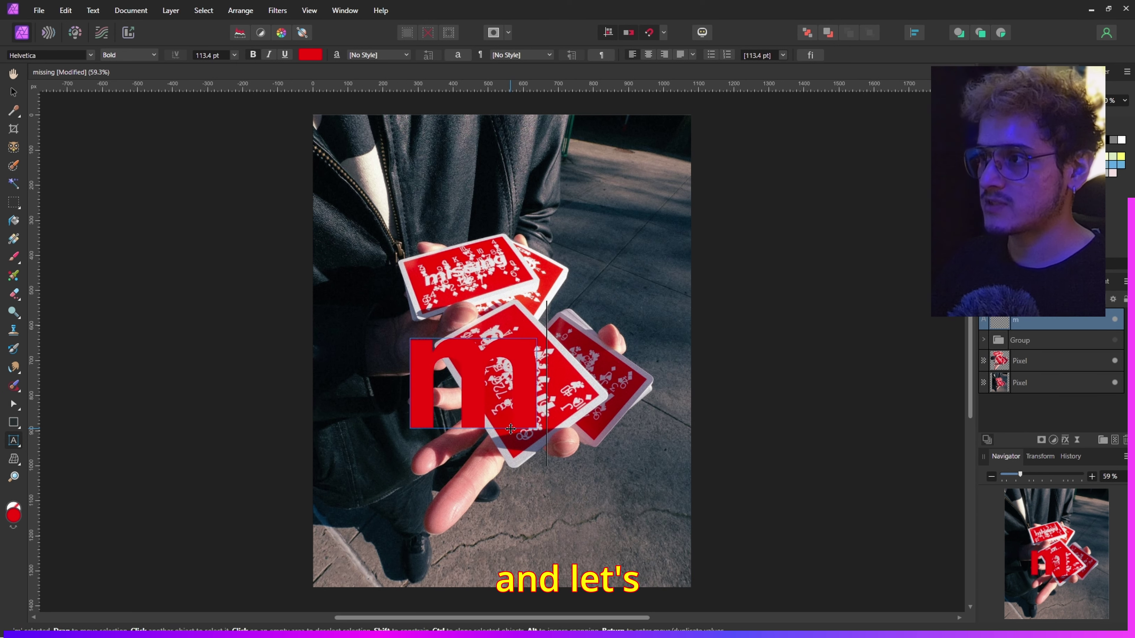
{"action": "key", "text": "BackSpace"}
{"action": "type", "text": "MISSING"}
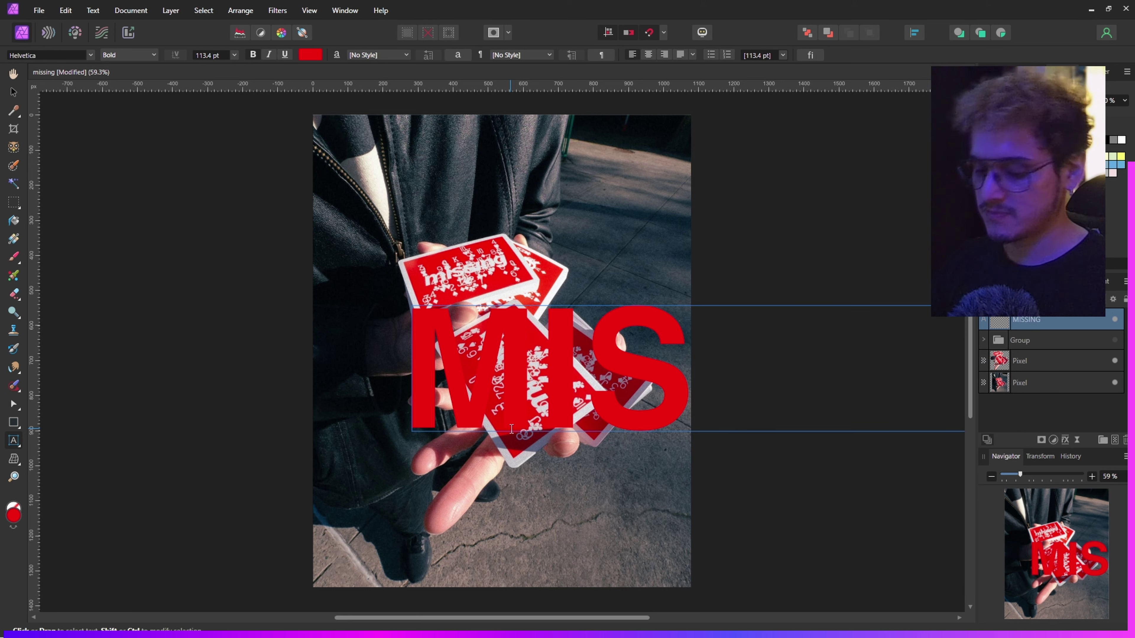
Set the font size of the whole MISSING text to 53 pt
{"action": "key", "text": "ctrl+a"}
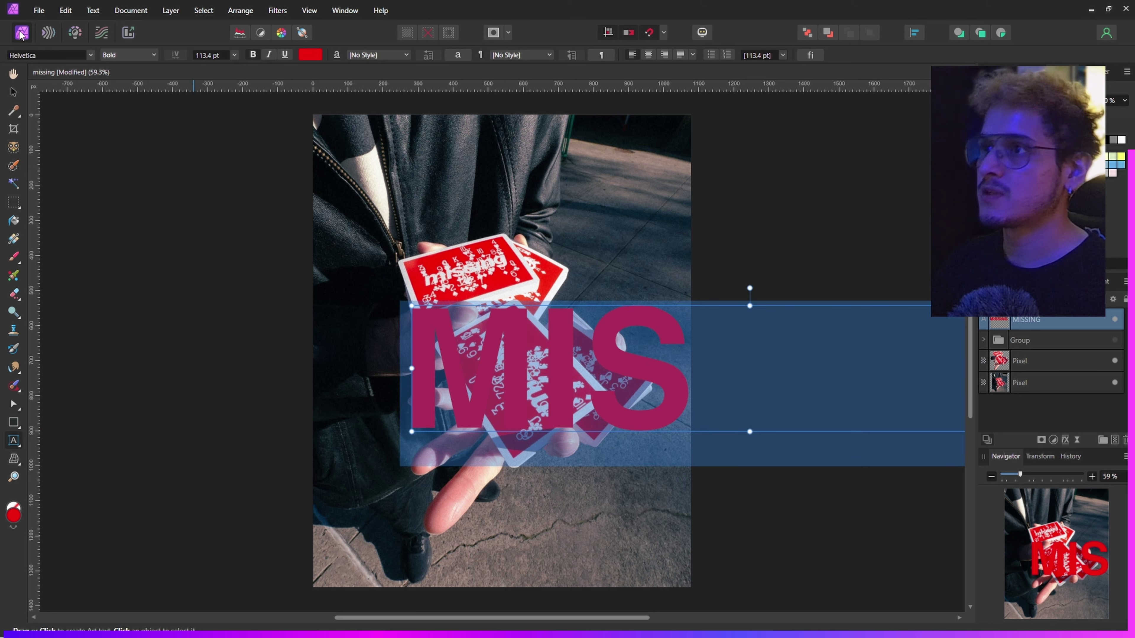
{"action": "left_click", "coordinate": [214, 54]}
{"action": "left_click", "coordinate": [230, 54]}
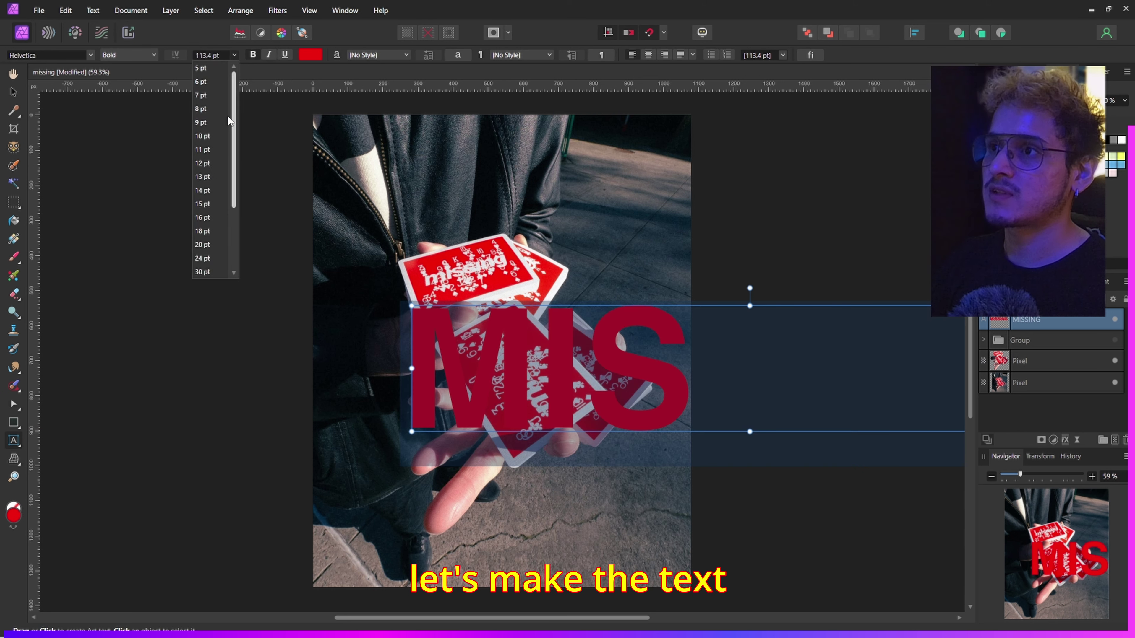
{"action": "scroll", "coordinate": [227, 120], "scroll_direction": "down", "scroll_amount": 3}
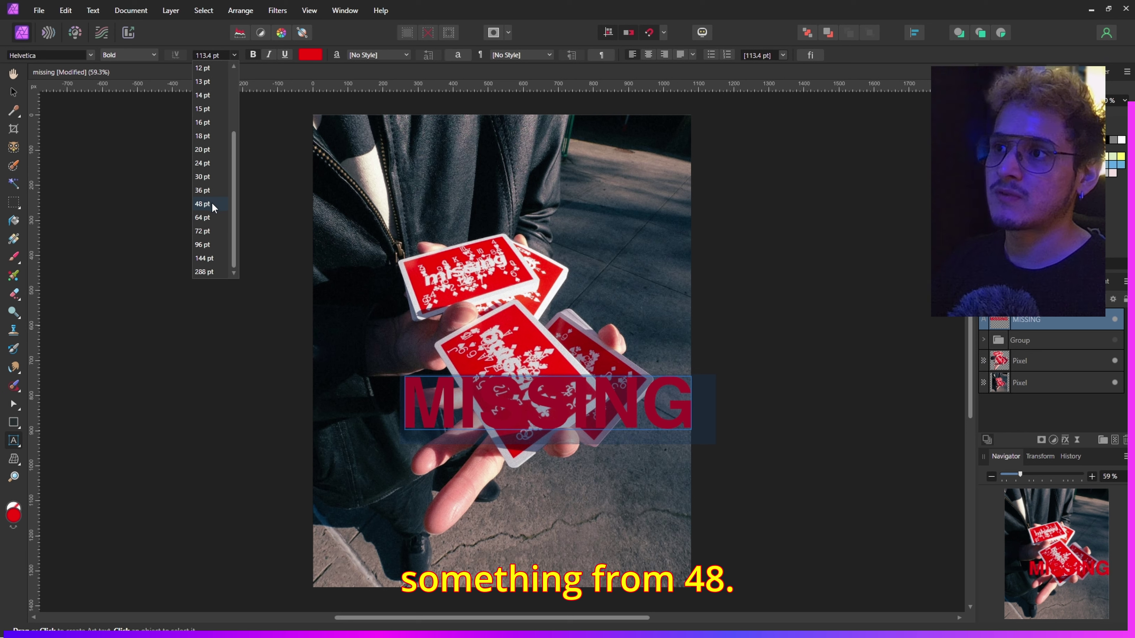
{"action": "left_click", "coordinate": [212, 205]}
{"action": "left_click", "coordinate": [218, 61]}
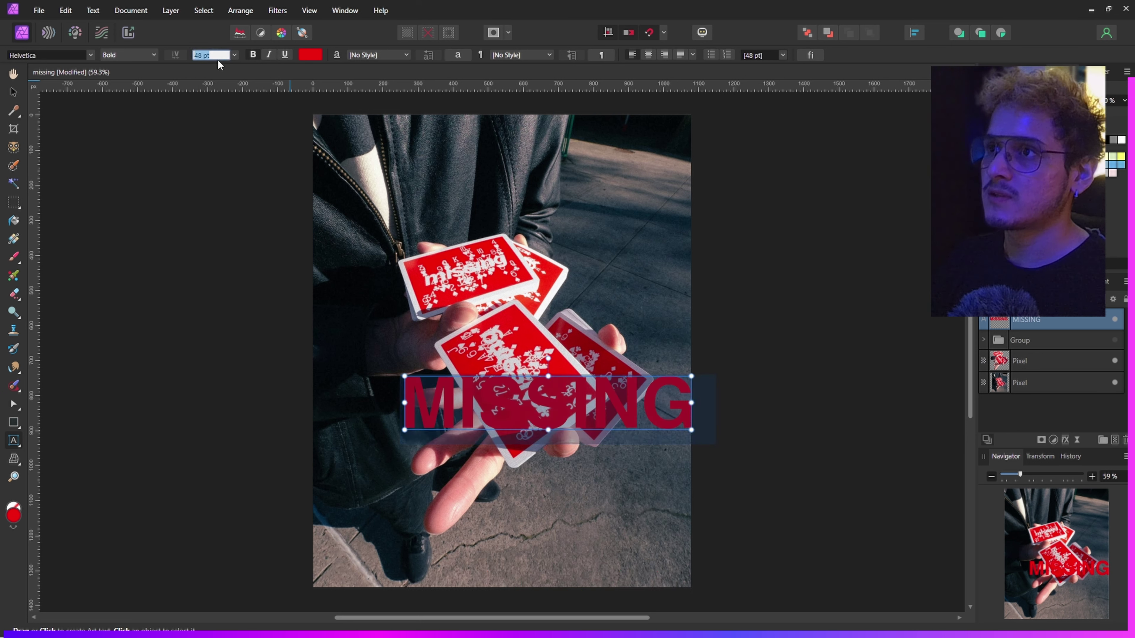
{"action": "type", "text": "53"}
{"action": "key", "text": "Return"}
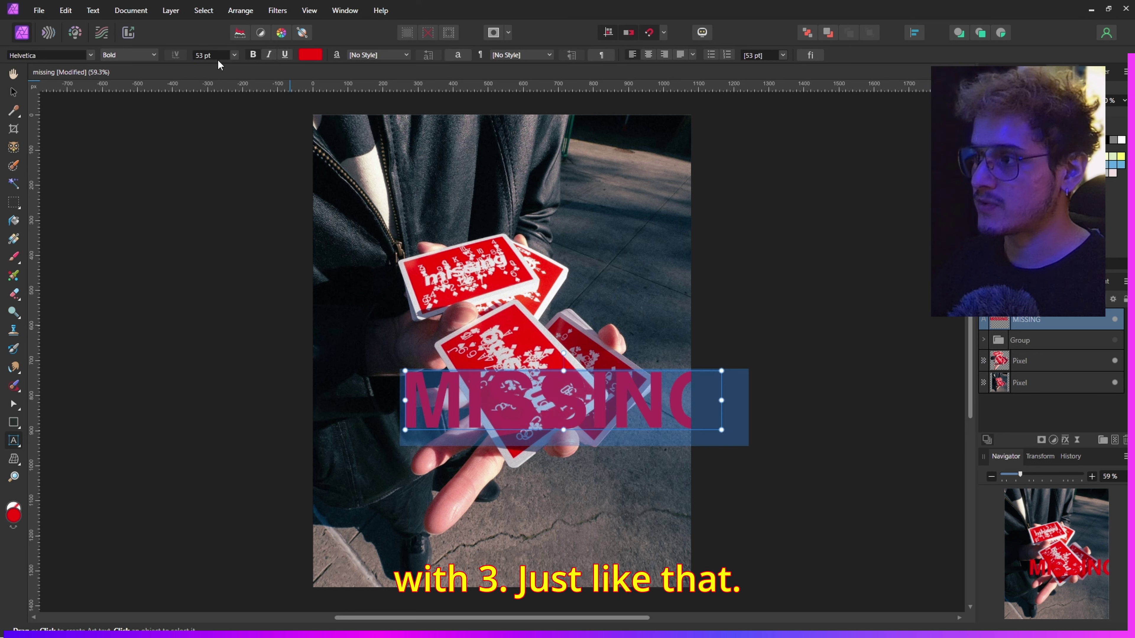
Change the MISSING text's fill colour to white and deselect it
{"action": "left_click", "coordinate": [18, 94]}
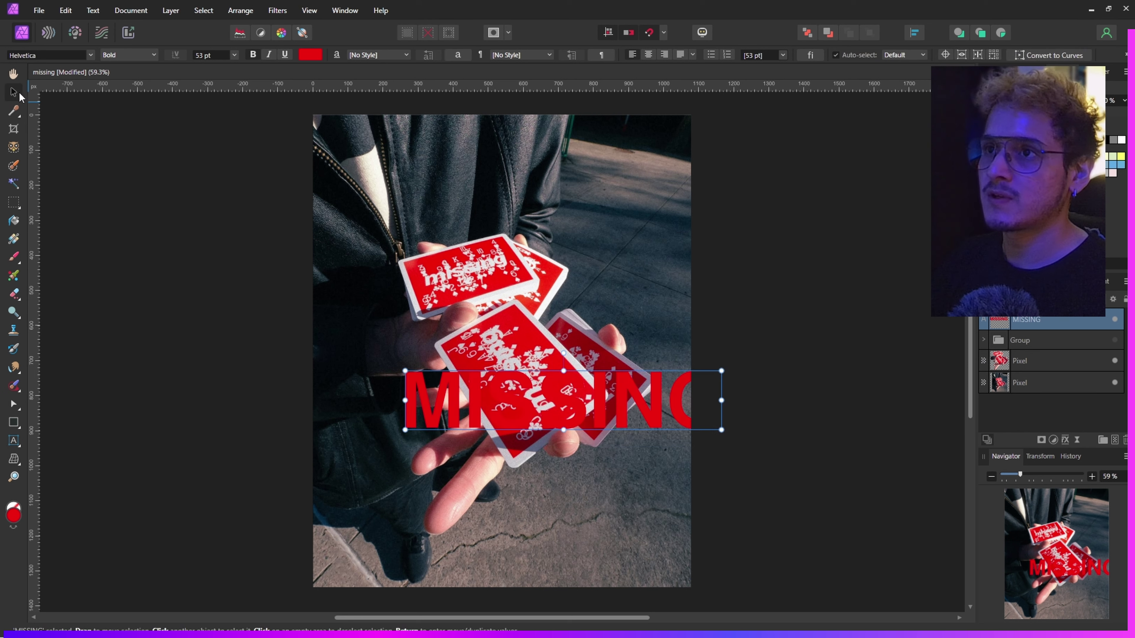
{"action": "left_click", "coordinate": [1121, 140]}
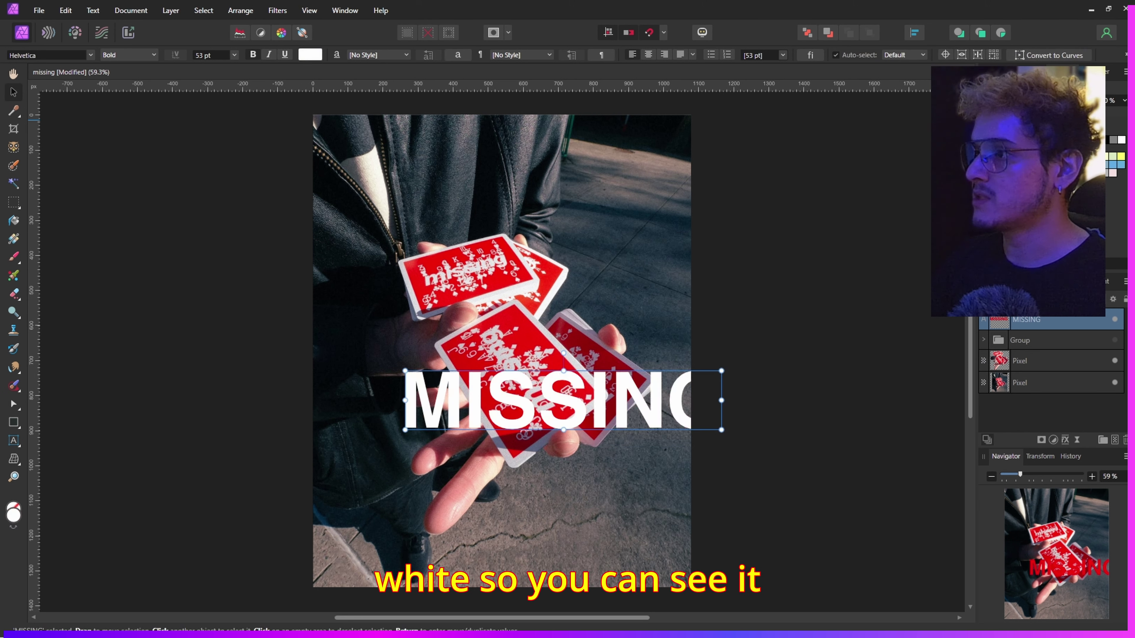
{"action": "left_click", "coordinate": [804, 452]}
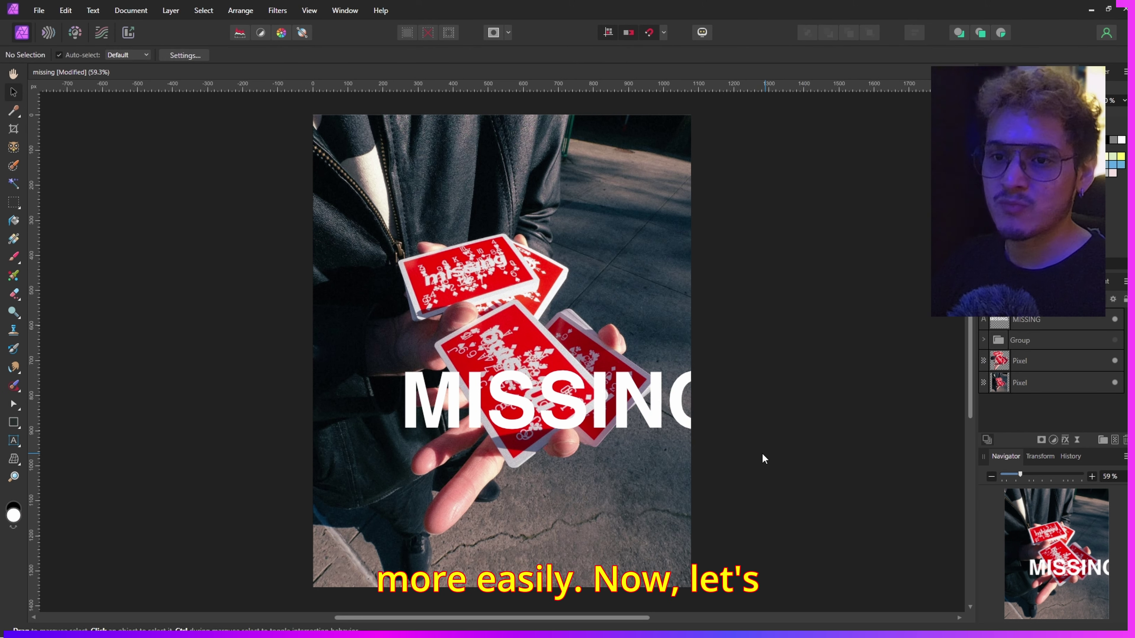
Centre the MISSING text horizontally and vertically on the page and duplicate its layer
{"action": "left_click", "coordinate": [648, 415]}
{"action": "left_click_drag", "start_coordinate": [635, 419], "coordinate": [570, 448]}
{"action": "left_click", "coordinate": [914, 32]}
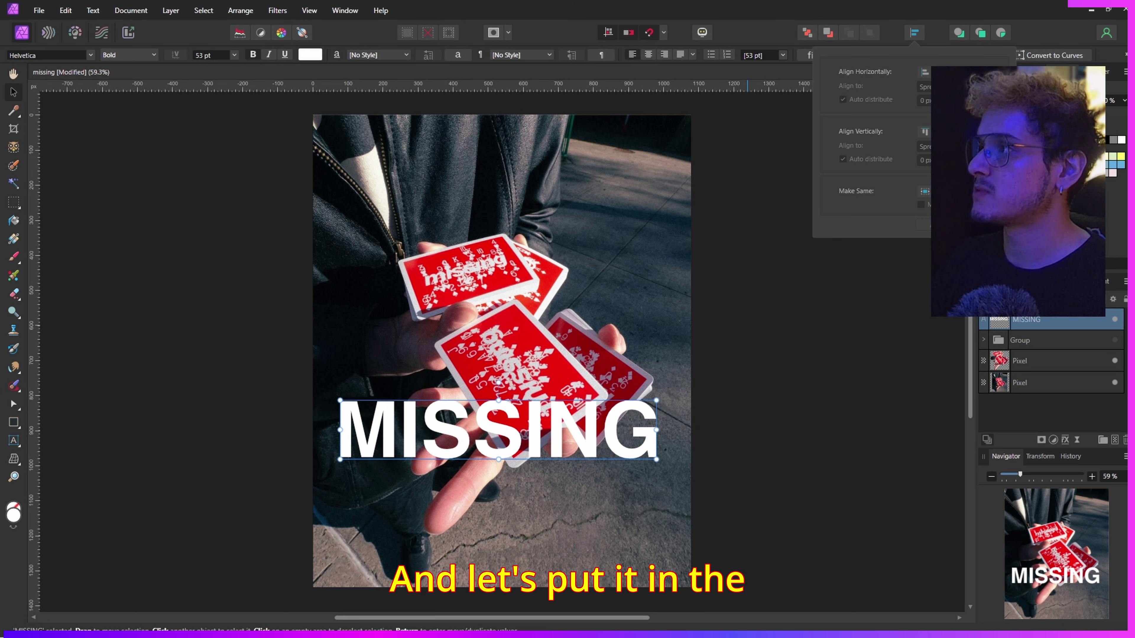
{"action": "left_click", "coordinate": [938, 71]}
{"action": "left_click", "coordinate": [938, 131]}
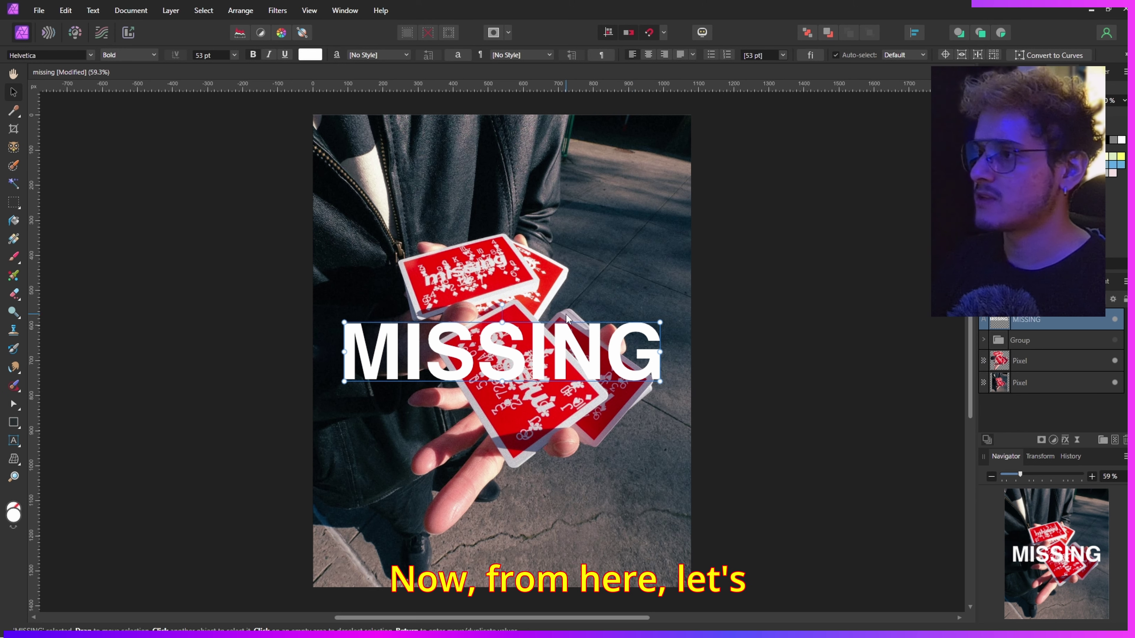
{"action": "key", "text": "ctrl+j"}
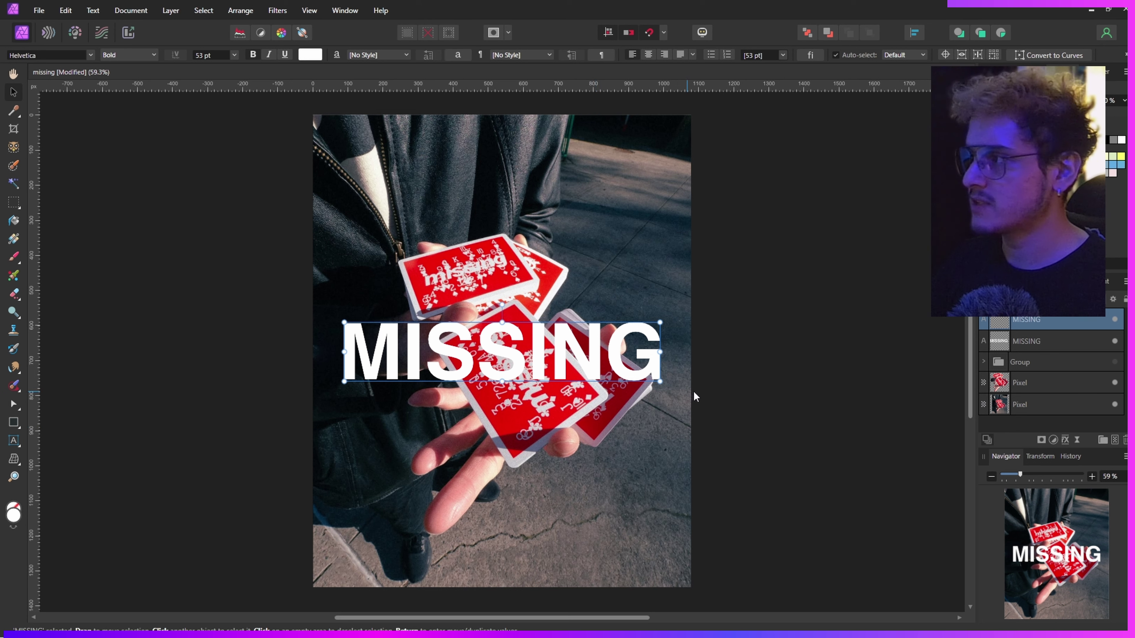
Place one MISSING text layer just beneath the cut-out hands and cards layer and the other directly above it
{"action": "left_click", "coordinate": [1032, 341]}
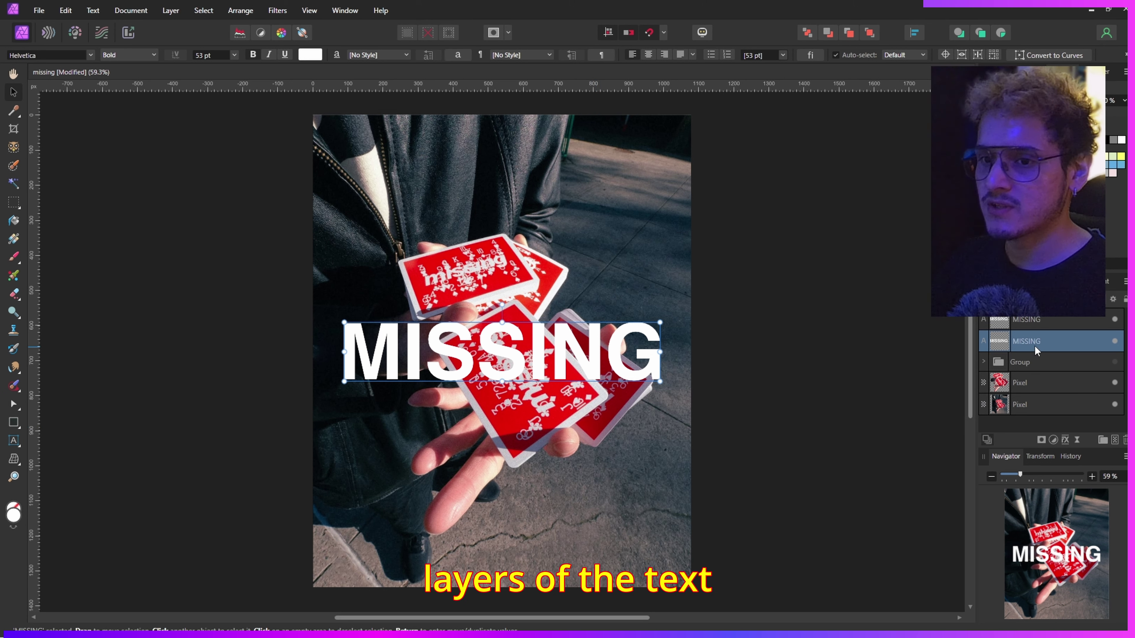
{"action": "left_click_drag", "start_coordinate": [1034, 346], "coordinate": [1028, 395]}
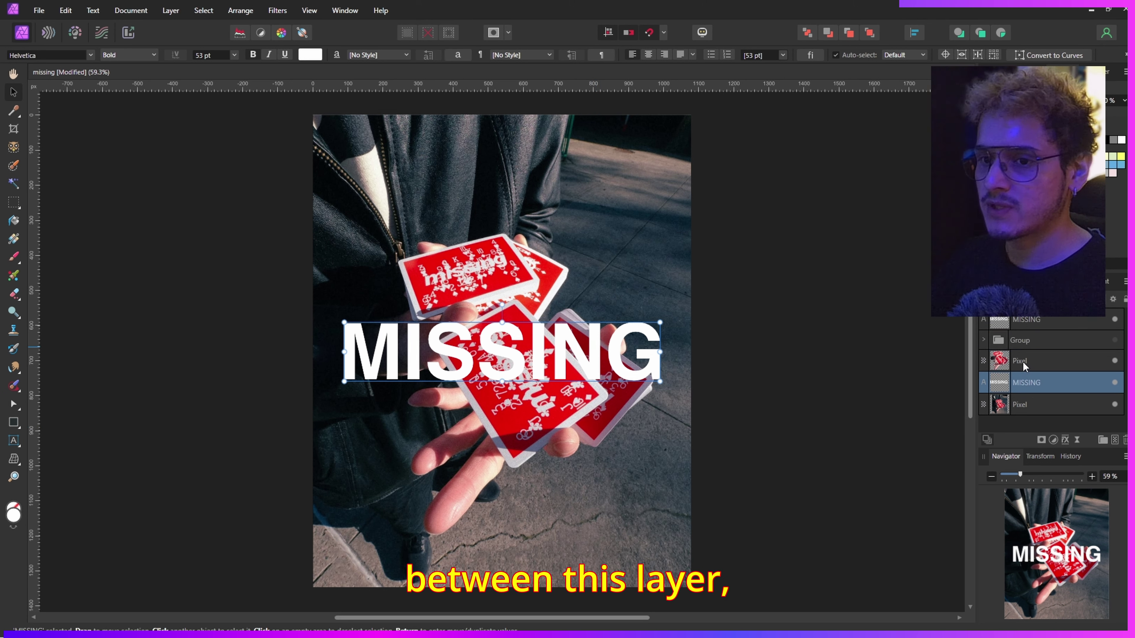
{"action": "left_click", "coordinate": [1037, 364]}
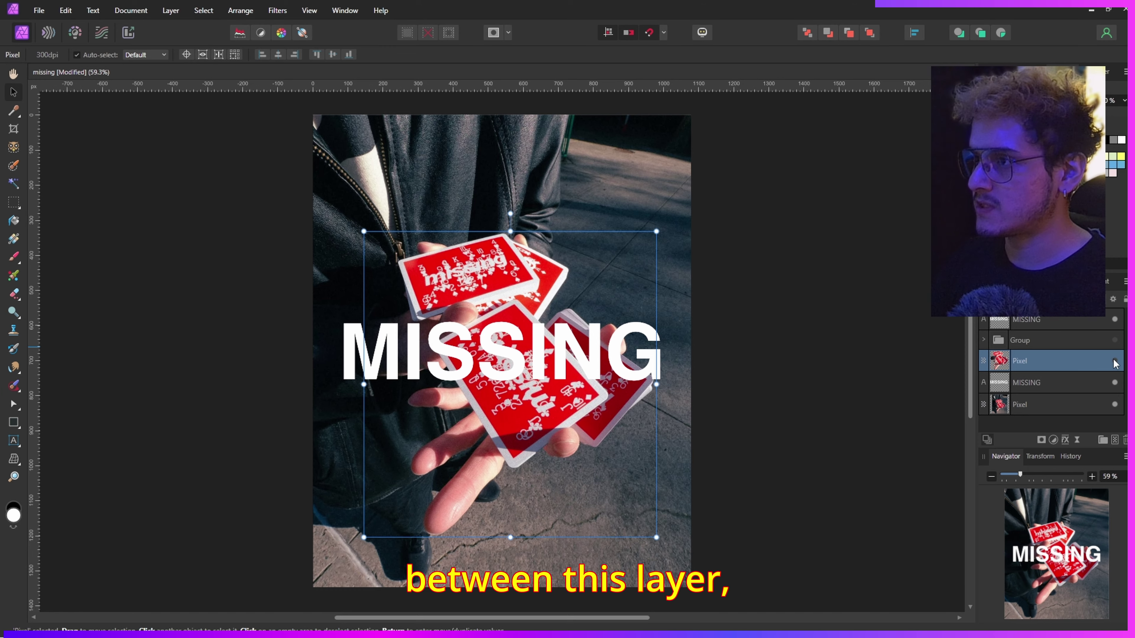
{"action": "left_click_drag", "start_coordinate": [519, 316], "coordinate": [496, 302]}
{"action": "key", "text": "ctrl+z"}
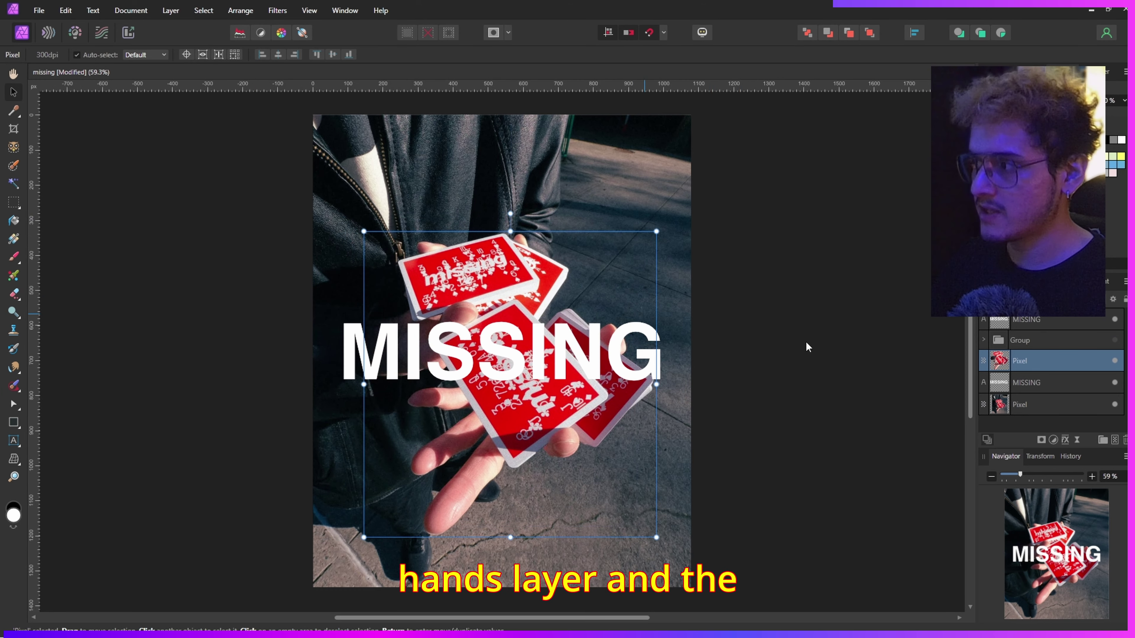
{"action": "left_click", "coordinate": [1046, 390]}
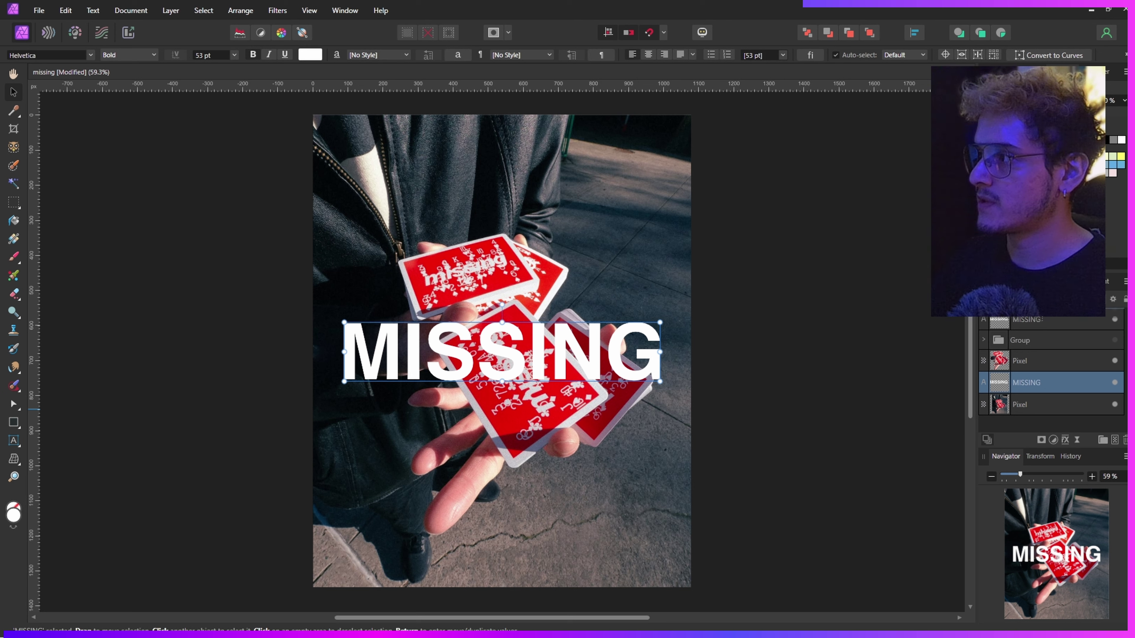
{"action": "left_click", "coordinate": [1041, 338]}
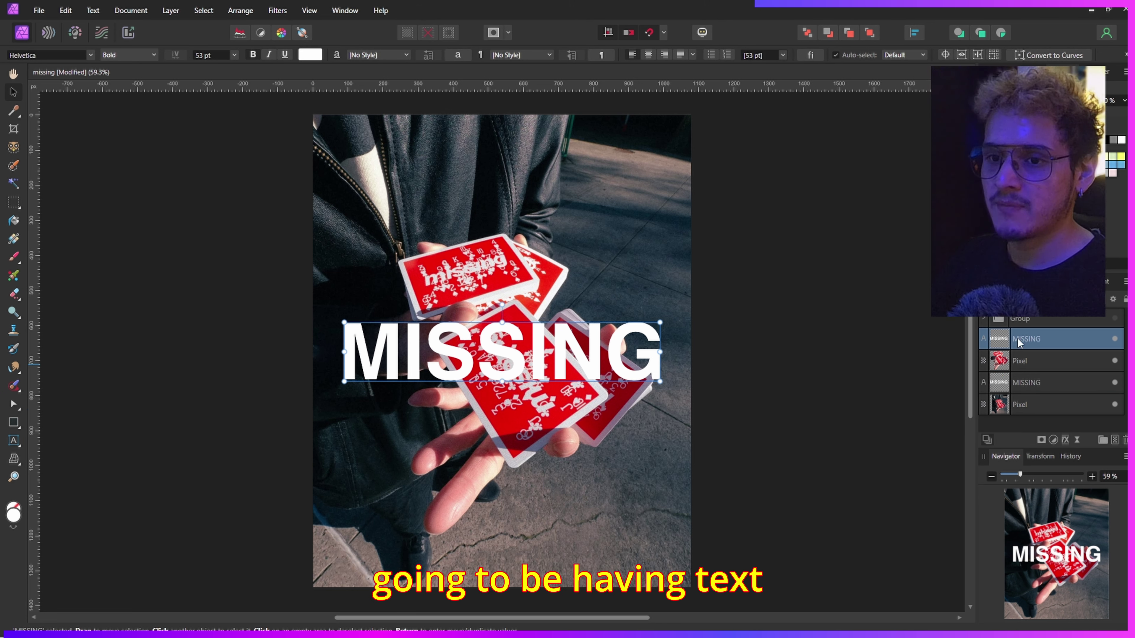
Try shifting the cut-out hands and cards slightly, undo the move and clear the selection
{"action": "left_click", "coordinate": [1090, 362]}
{"action": "left_click_drag", "start_coordinate": [488, 415], "coordinate": [512, 424]}
{"action": "key", "text": "ctrl+z"}
{"action": "key", "text": "ctrl+d"}
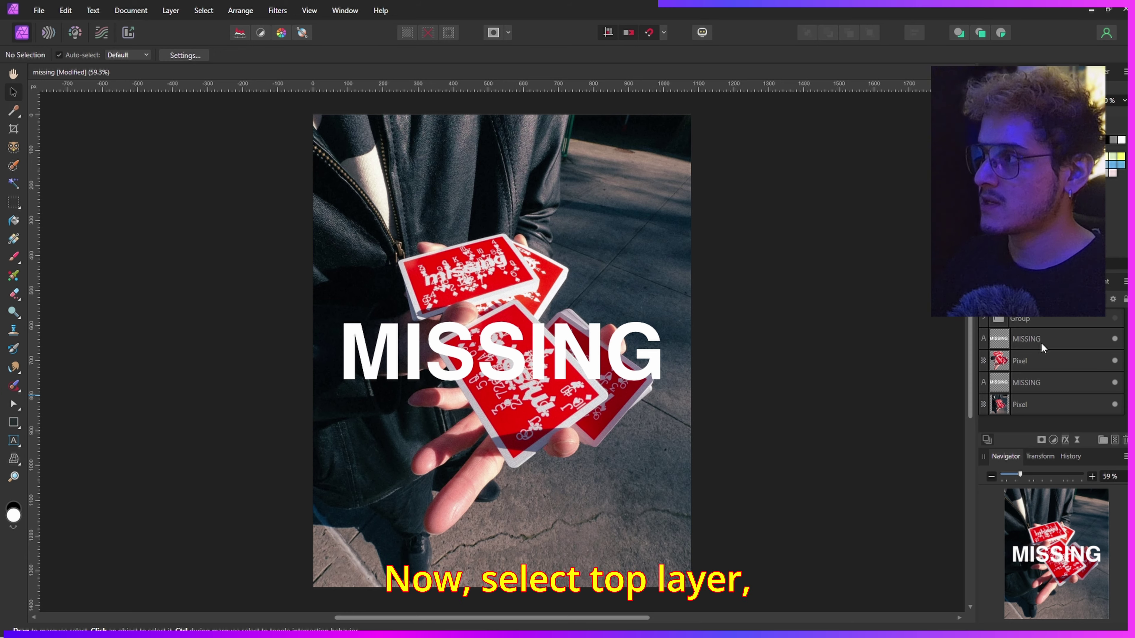
Remove the fill from the front MISSING text and enable an Outline layer effect on it
{"action": "left_click", "coordinate": [1029, 344]}
{"action": "left_click_drag", "start_coordinate": [589, 357], "coordinate": [588, 470]}
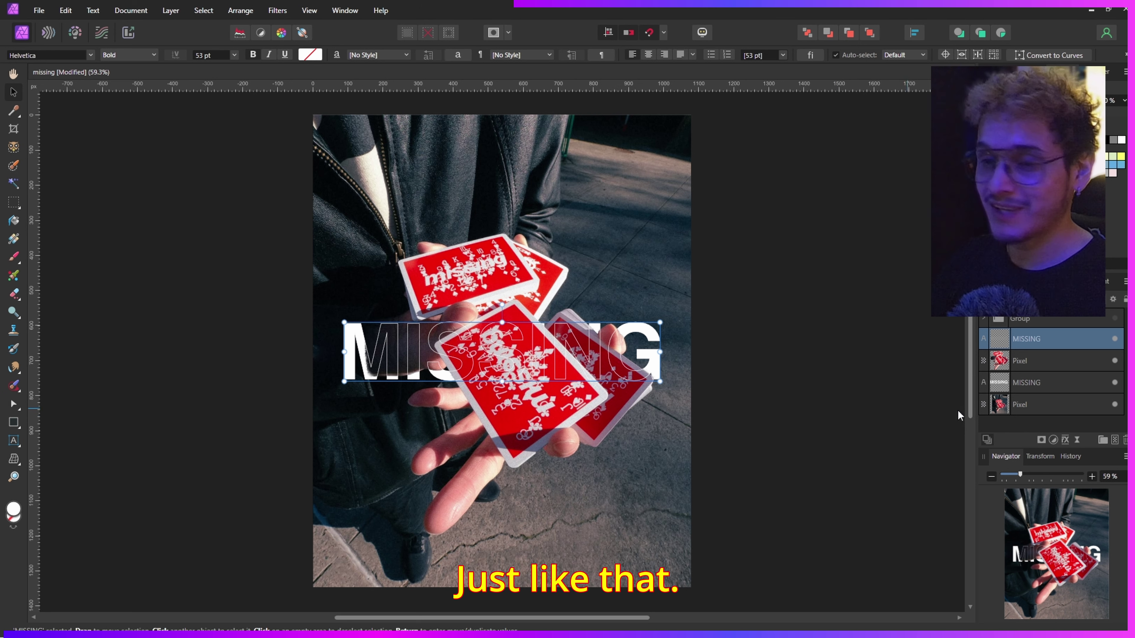
{"action": "left_click", "coordinate": [1065, 440]}
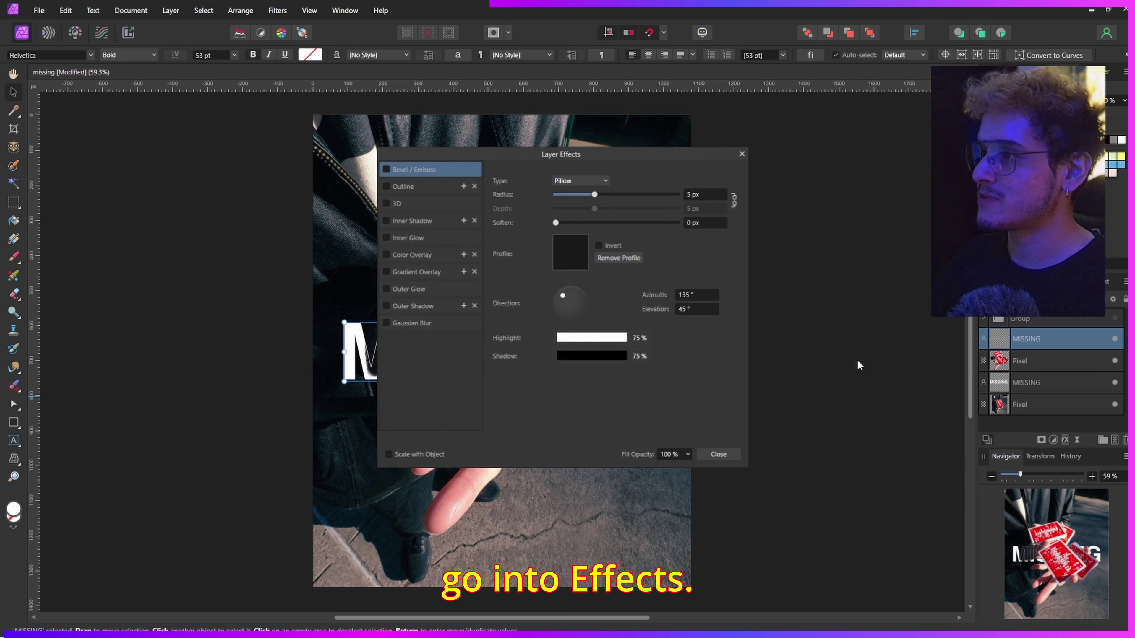
{"action": "left_click_drag", "start_coordinate": [529, 149], "coordinate": [700, 154]}
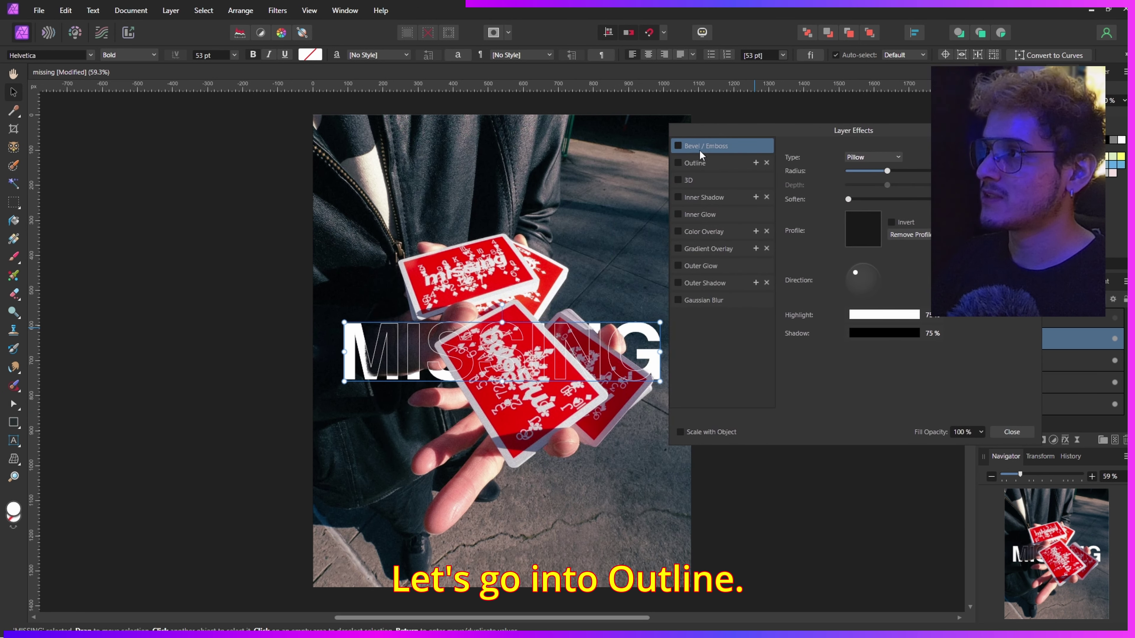
{"action": "left_click", "coordinate": [691, 164]}
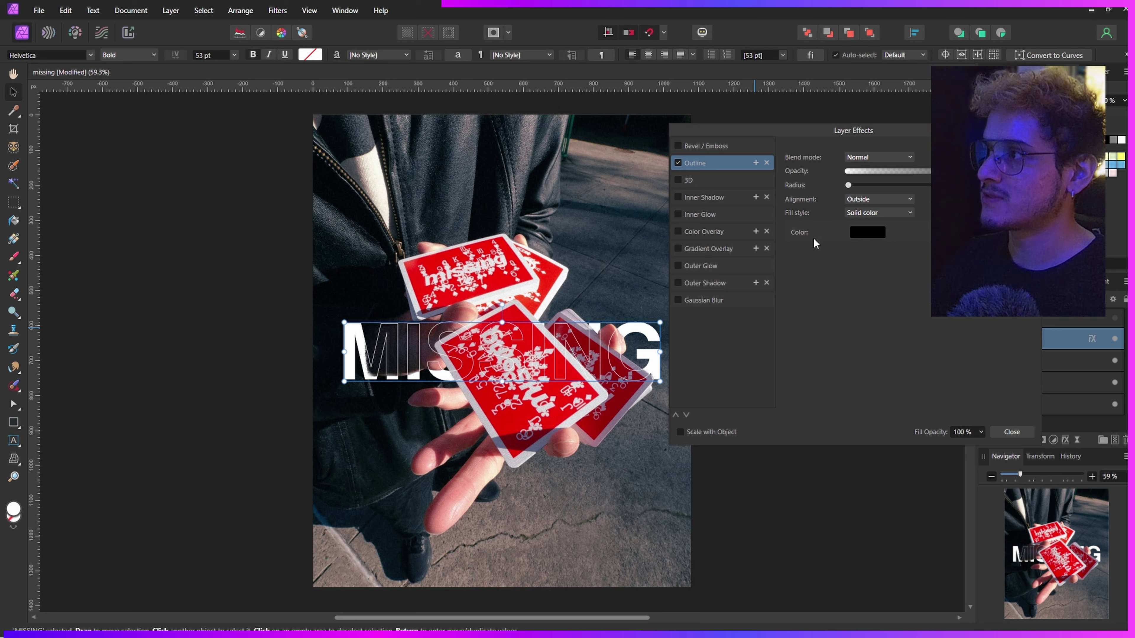
Set the front text's outline effect to Center alignment, white colour and a radius of 3
{"action": "left_click", "coordinate": [887, 200]}
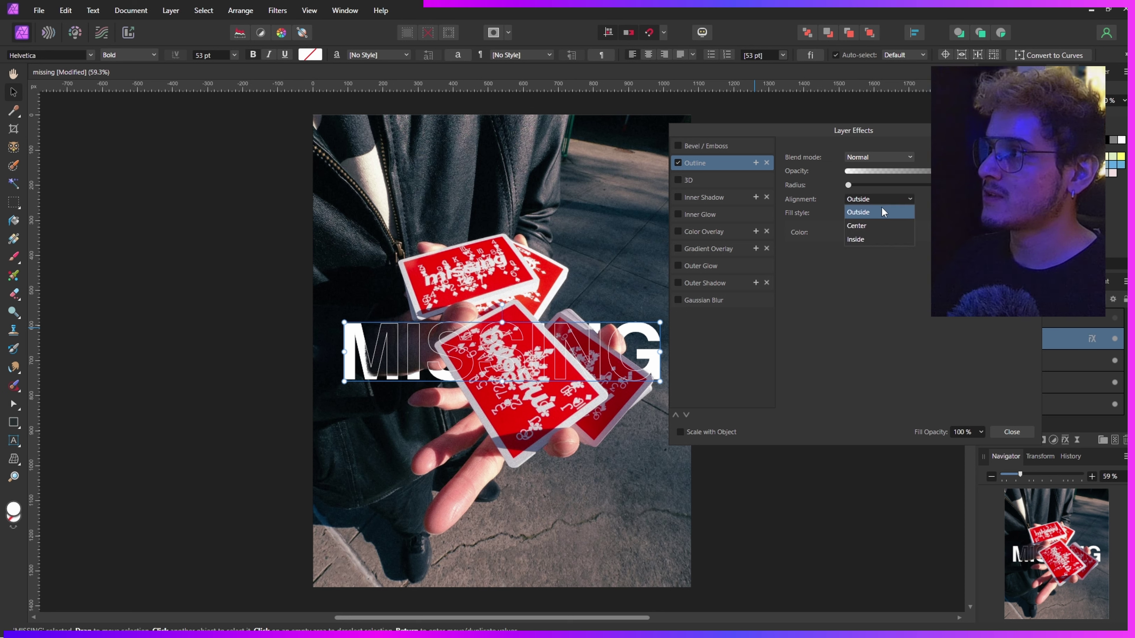
{"action": "left_click", "coordinate": [871, 225]}
{"action": "left_click", "coordinate": [869, 231]}
{"action": "left_click_drag", "start_coordinate": [908, 268], "coordinate": [938, 269]}
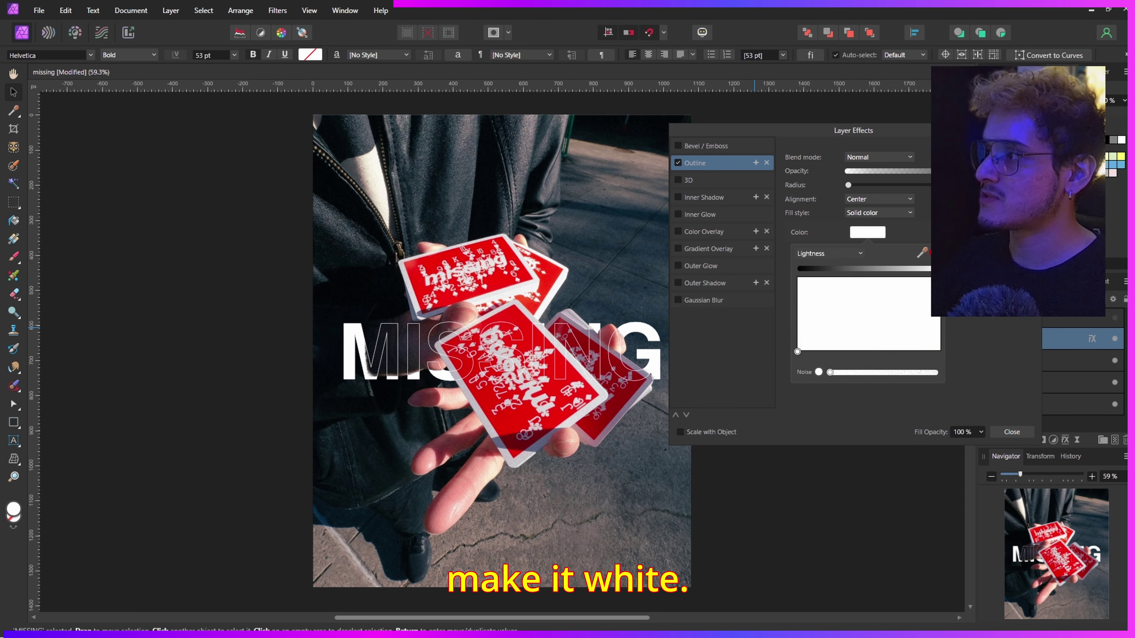
{"action": "left_click", "coordinate": [848, 236]}
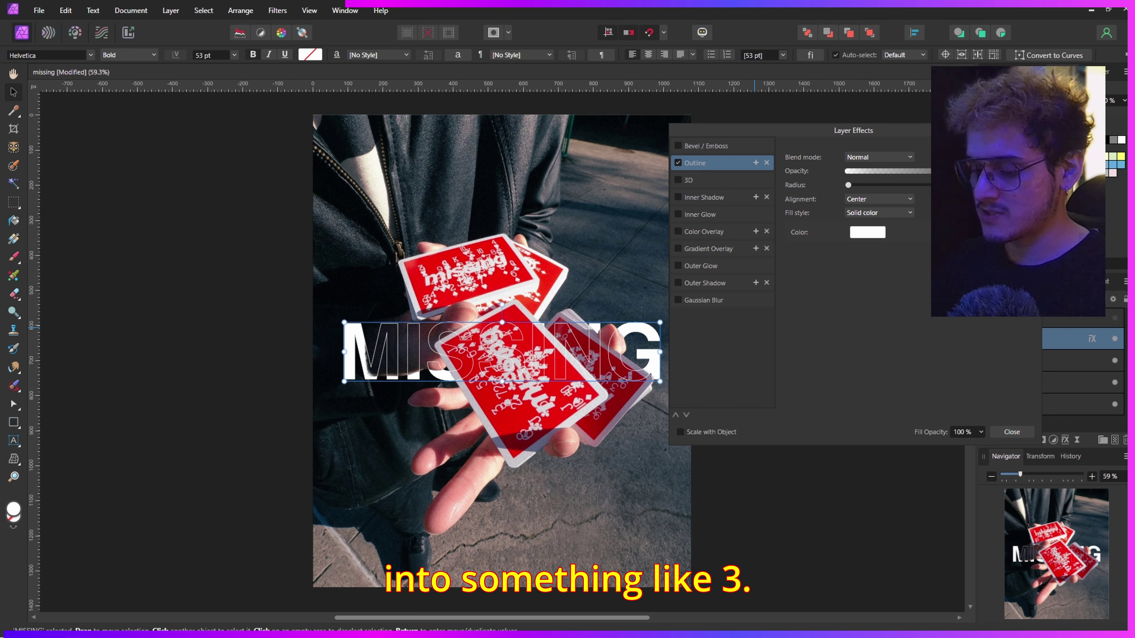
{"action": "type", "text": "3"}
{"action": "key", "text": "Return"}
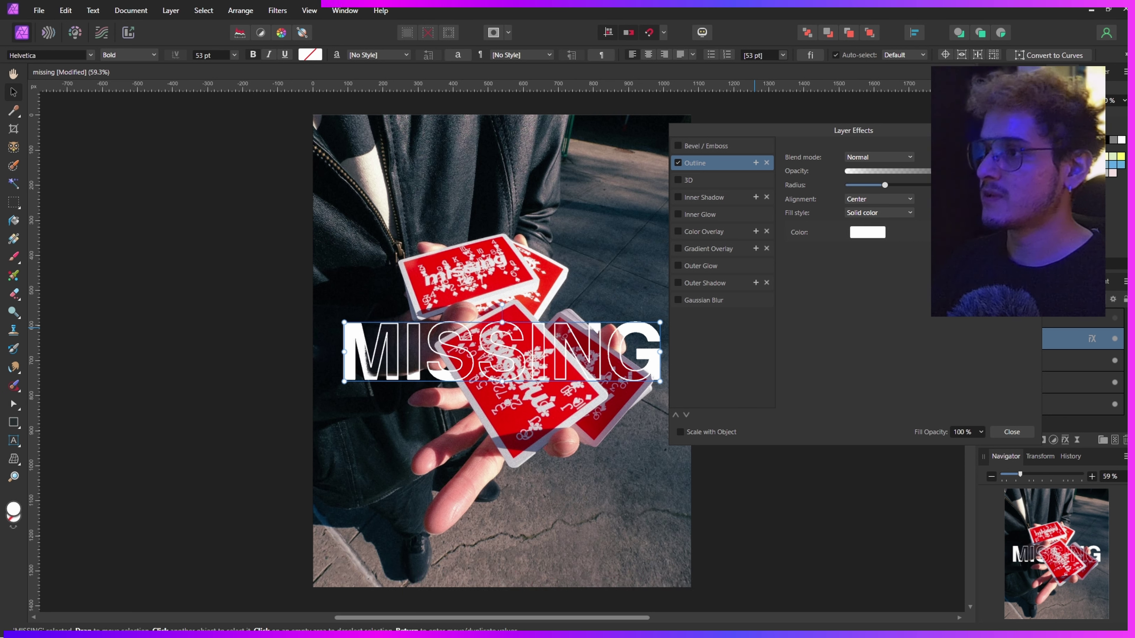
{"action": "key", "text": "Return"}
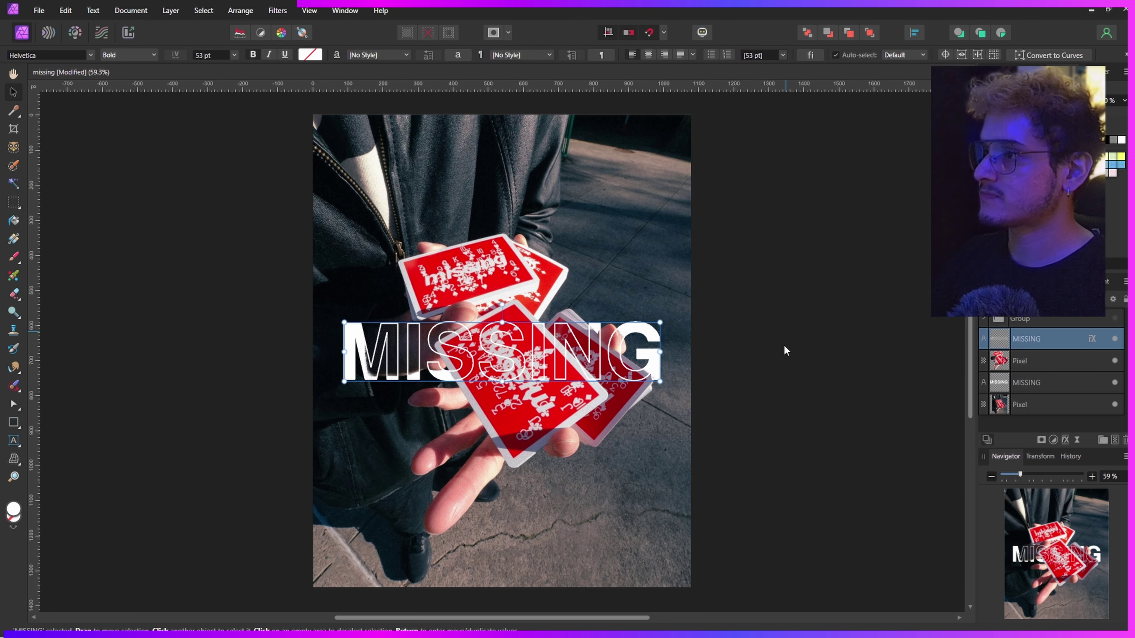
Move both MISSING text layers together straight down over the lower cards and fingers
{"action": "left_click", "coordinate": [1048, 380], "text": "ctrl"}
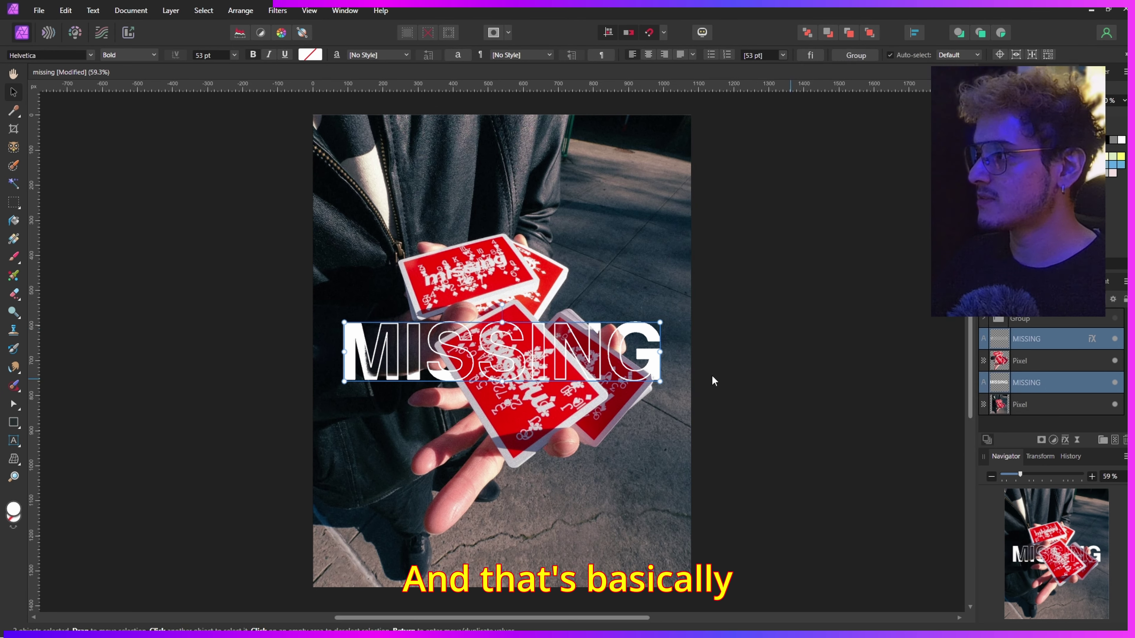
{"action": "left_click_drag", "start_coordinate": [623, 352], "coordinate": [624, 456]}
{"action": "left_click", "coordinate": [807, 412]}
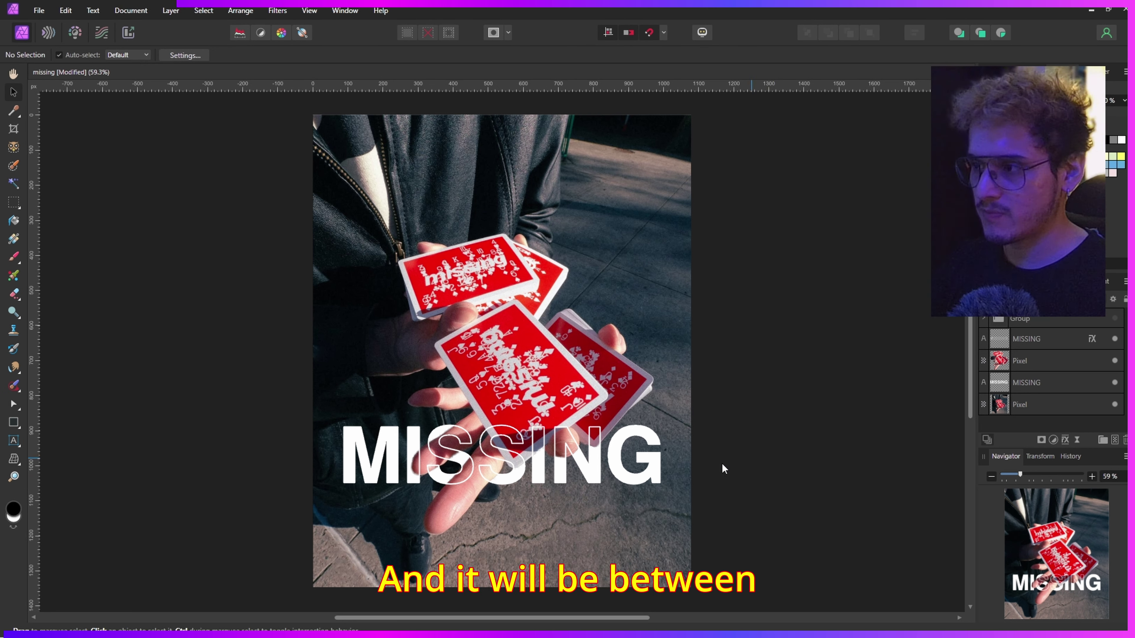
Move both MISSING text layers together up across the upper cards
{"action": "left_click", "coordinate": [1038, 386]}
{"action": "left_click", "coordinate": [1043, 338], "text": "ctrl"}
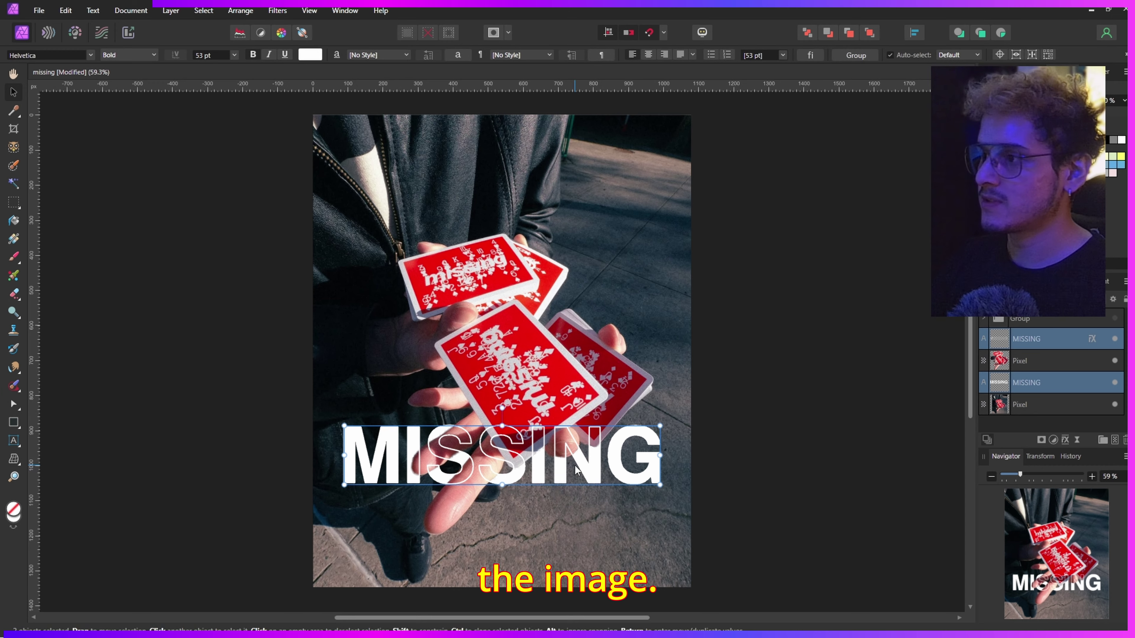
{"action": "left_click_drag", "start_coordinate": [579, 465], "coordinate": [577, 321]}
{"action": "left_click", "coordinate": [737, 425]}
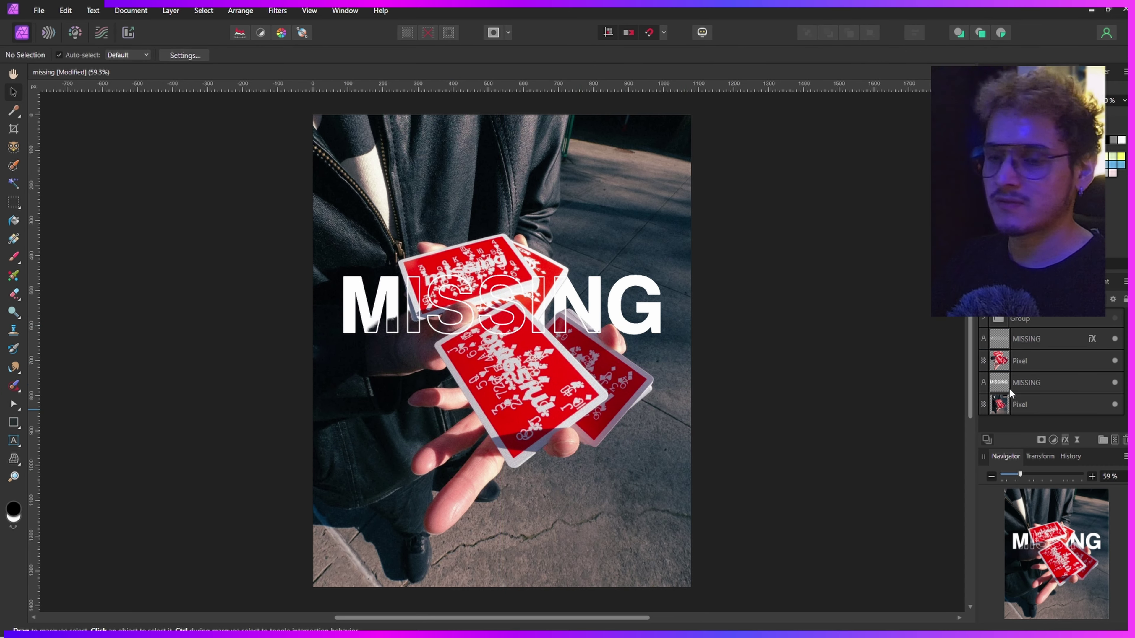
Move both MISSING text layers together down to the lower edge of the cards, across the fingers, and deselect them
{"action": "left_click", "coordinate": [1043, 342]}
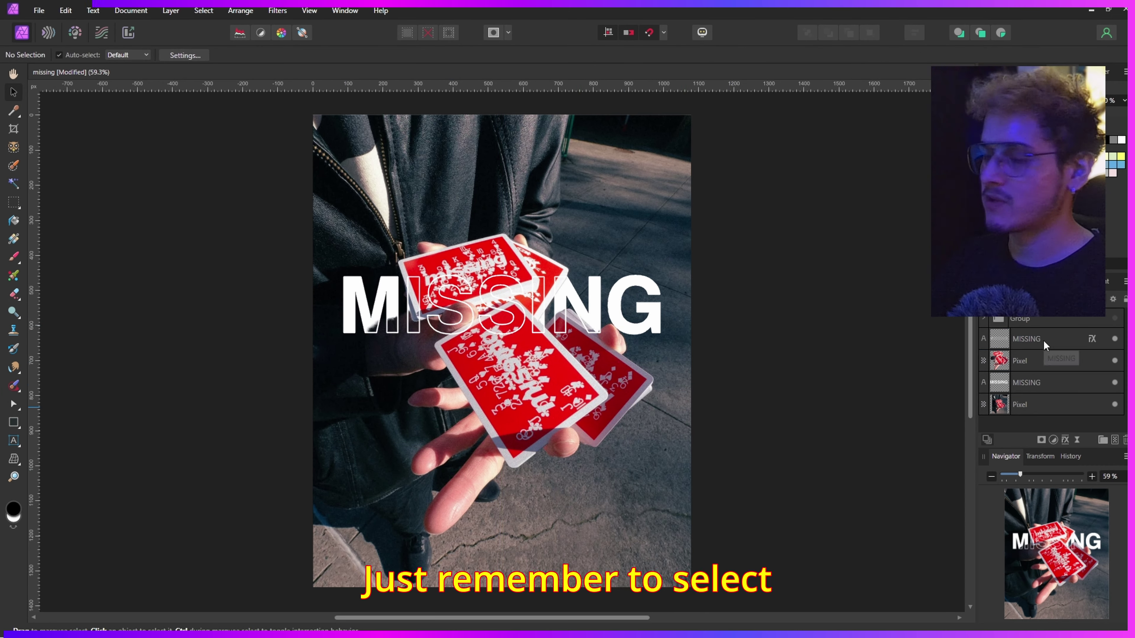
{"action": "left_click", "coordinate": [1045, 386], "text": "ctrl"}
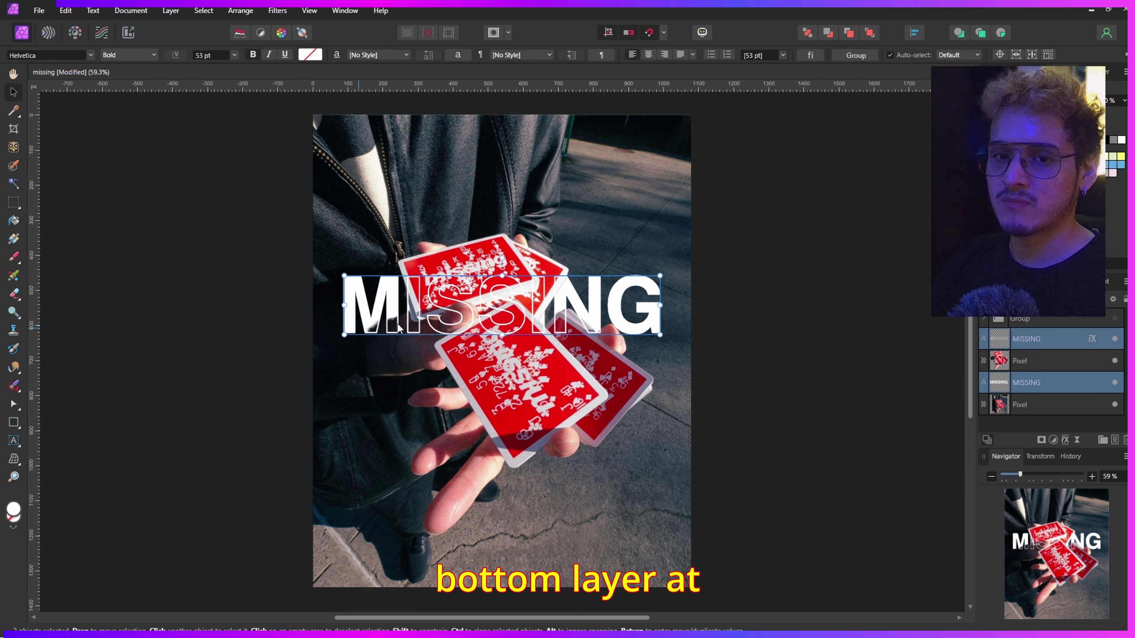
{"action": "left_click_drag", "start_coordinate": [538, 302], "coordinate": [591, 477]}
{"action": "left_click", "coordinate": [751, 431]}
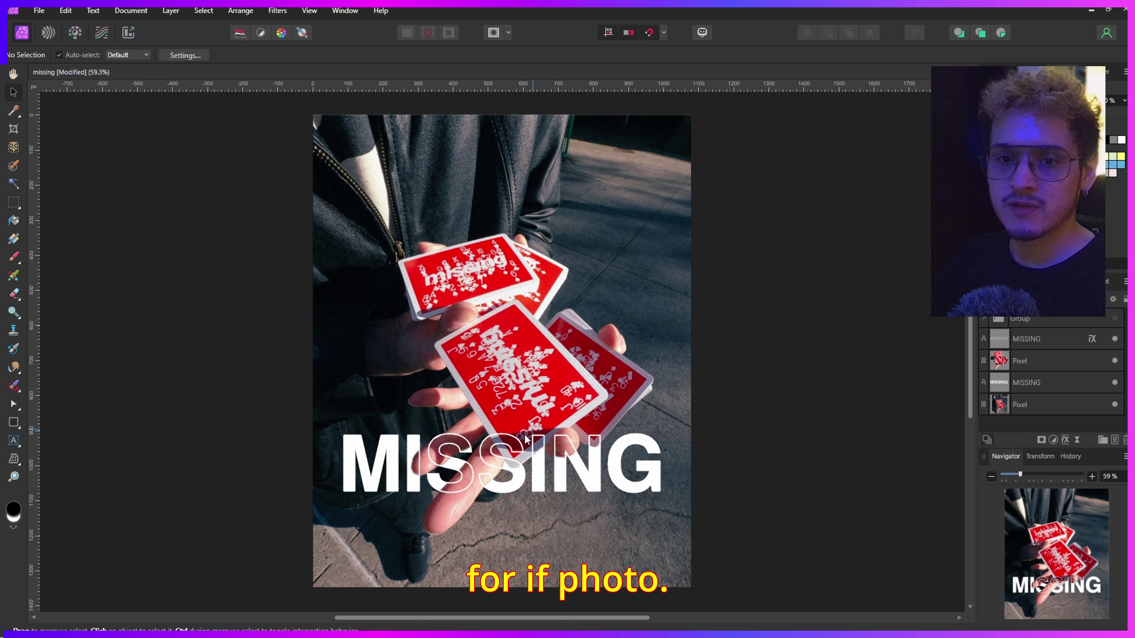
Recolour the filled MISSING text behind the hands red and sample a matching red for the front text's outline effect
{"action": "left_click", "coordinate": [1033, 379]}
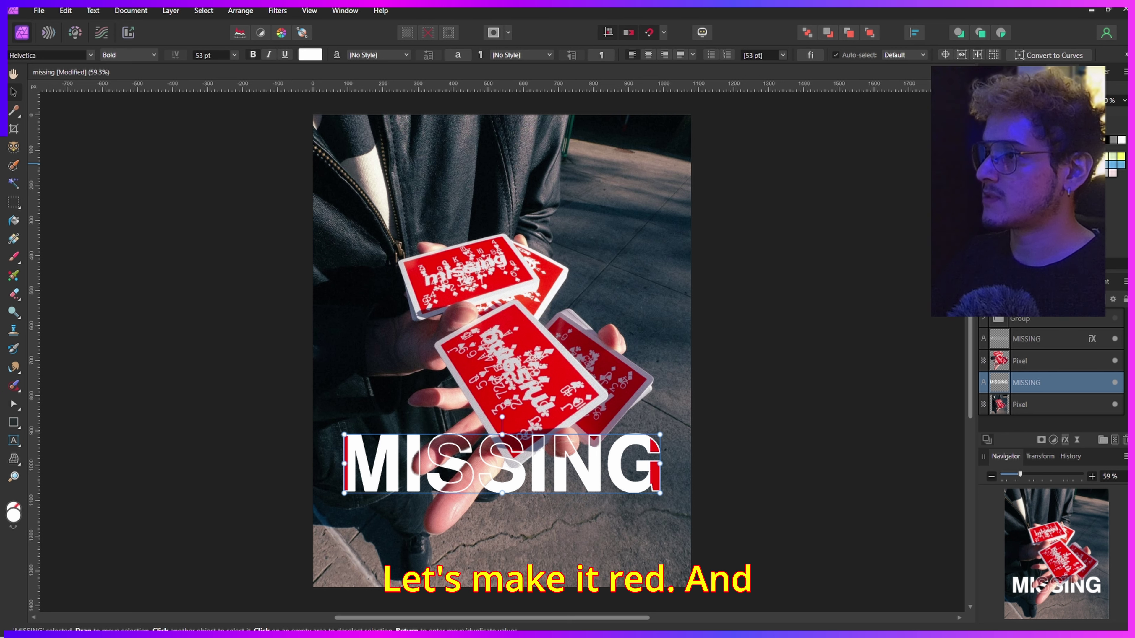
{"action": "left_click", "coordinate": [1041, 164]}
{"action": "left_click", "coordinate": [1039, 344]}
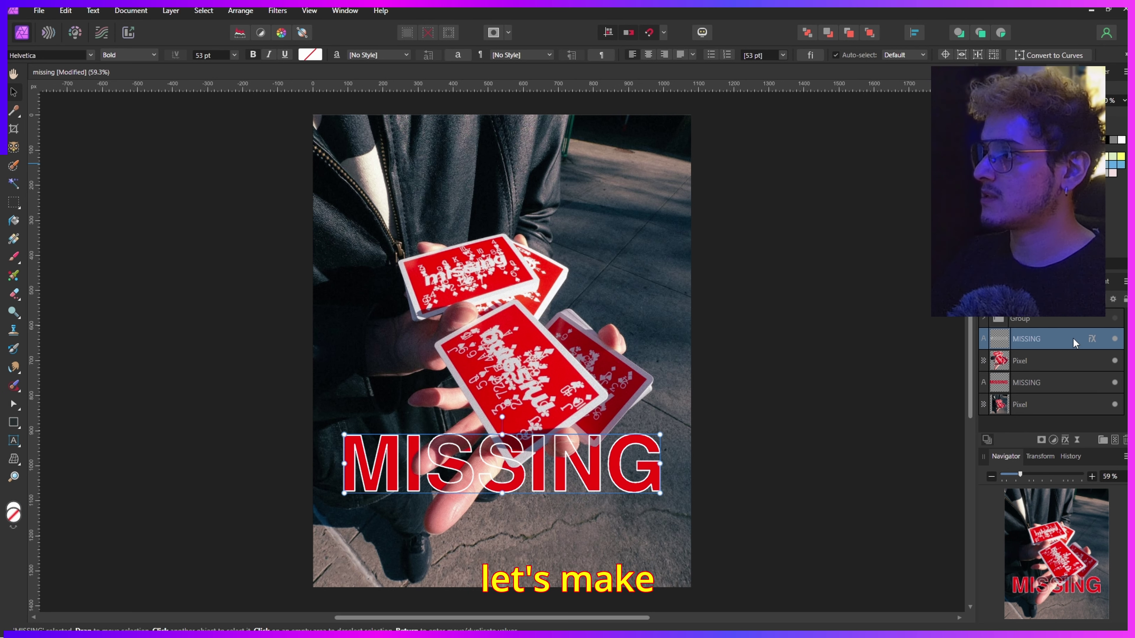
{"action": "left_click", "coordinate": [1092, 338]}
{"action": "left_click", "coordinate": [866, 233]}
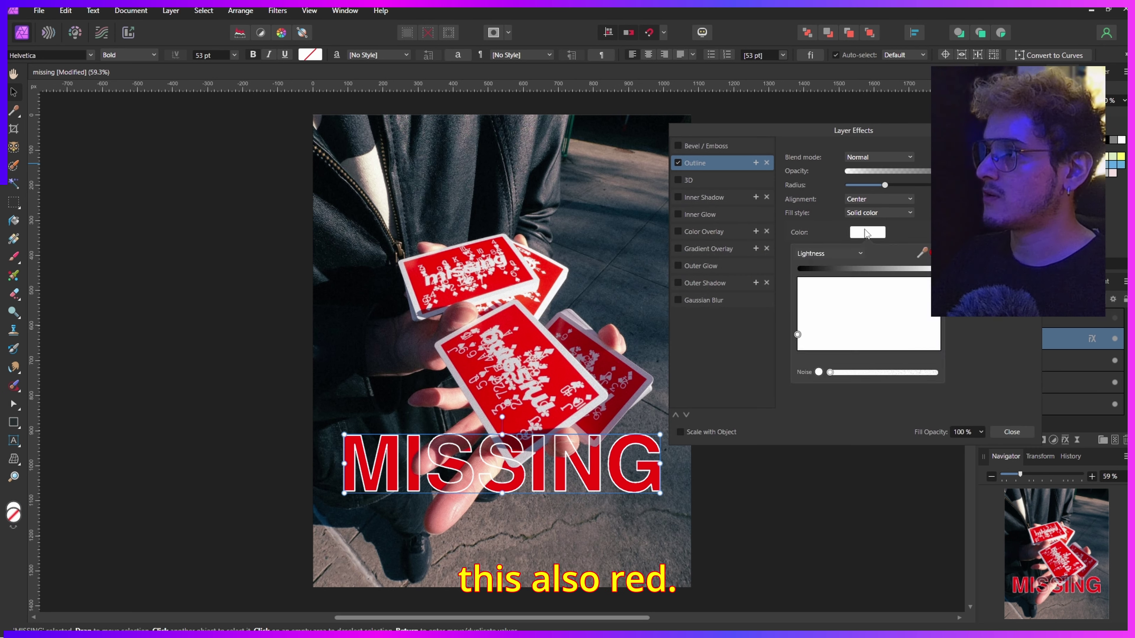
{"action": "left_click_drag", "start_coordinate": [926, 254], "coordinate": [618, 467]}
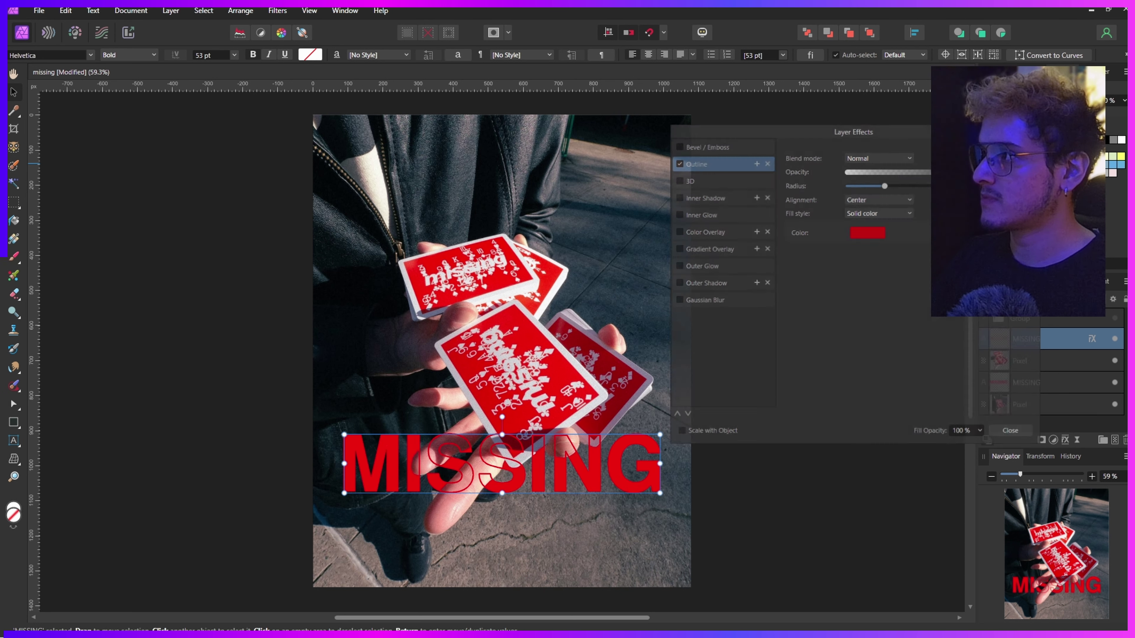
{"action": "left_click", "coordinate": [1011, 431]}
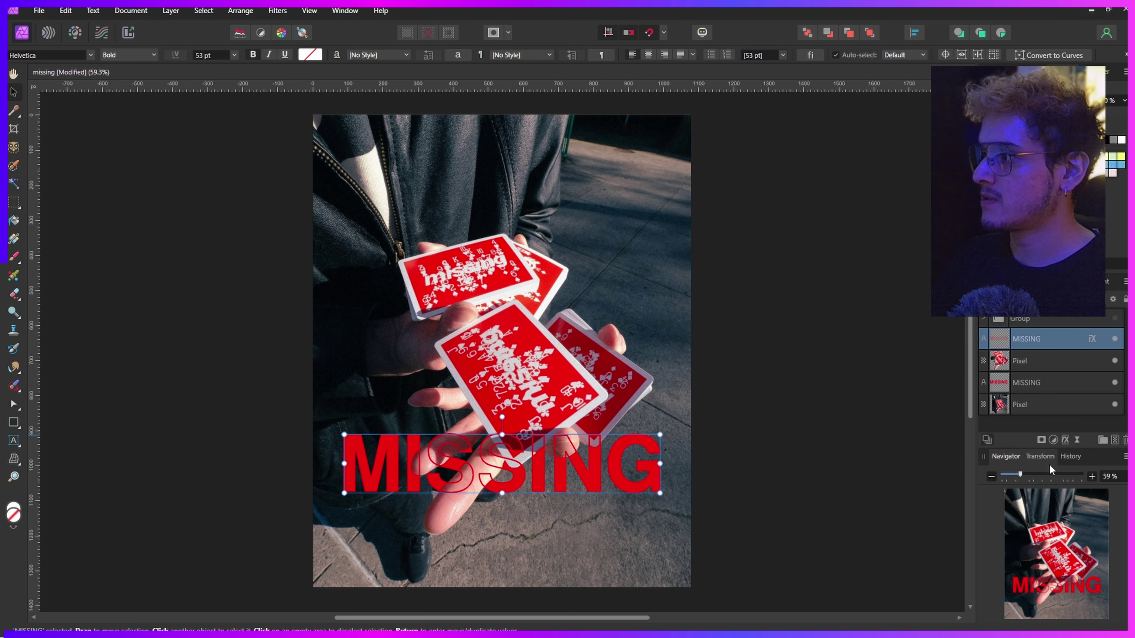
Add a live Add Noise filter layer above the front MISSING text and deselect it
{"action": "left_click", "coordinate": [1078, 440]}
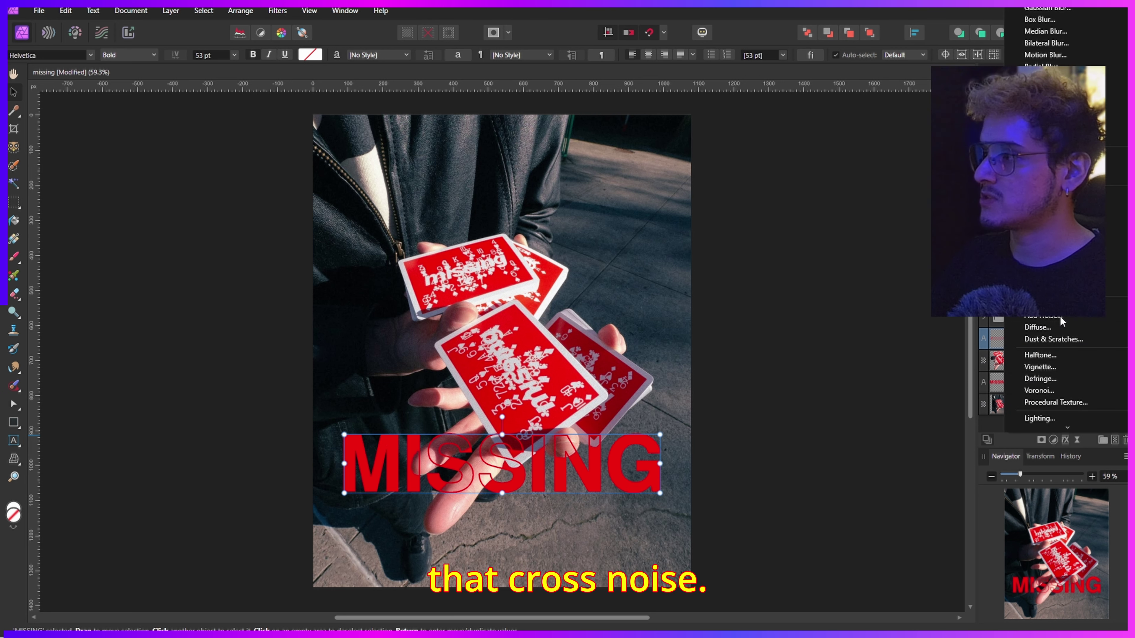
{"action": "left_click", "coordinate": [1059, 316]}
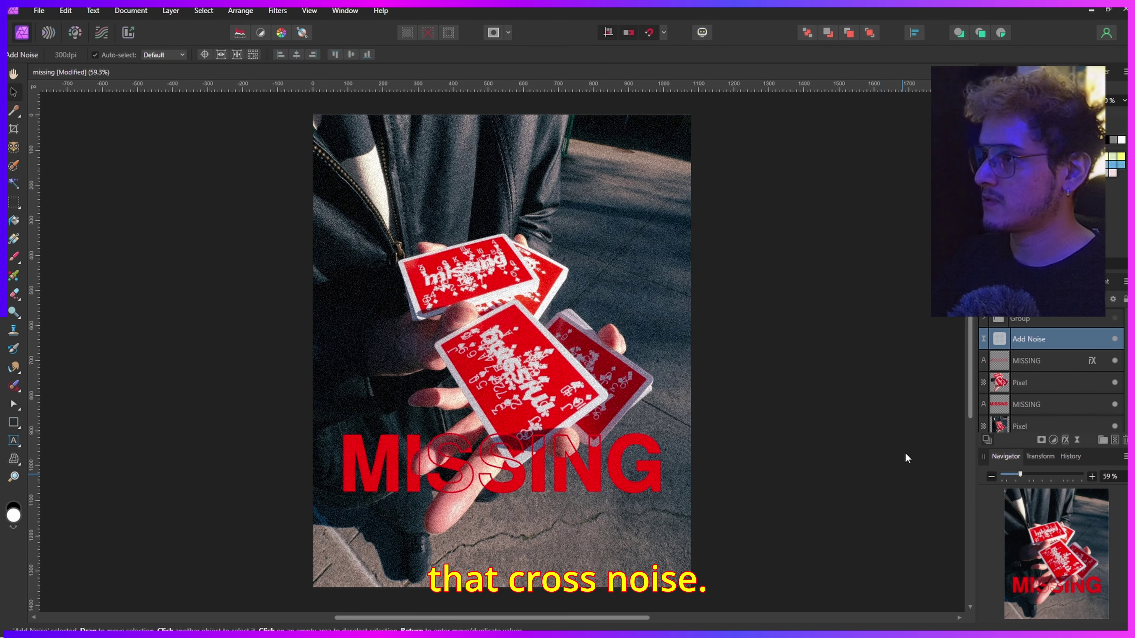
{"action": "left_click", "coordinate": [800, 331]}
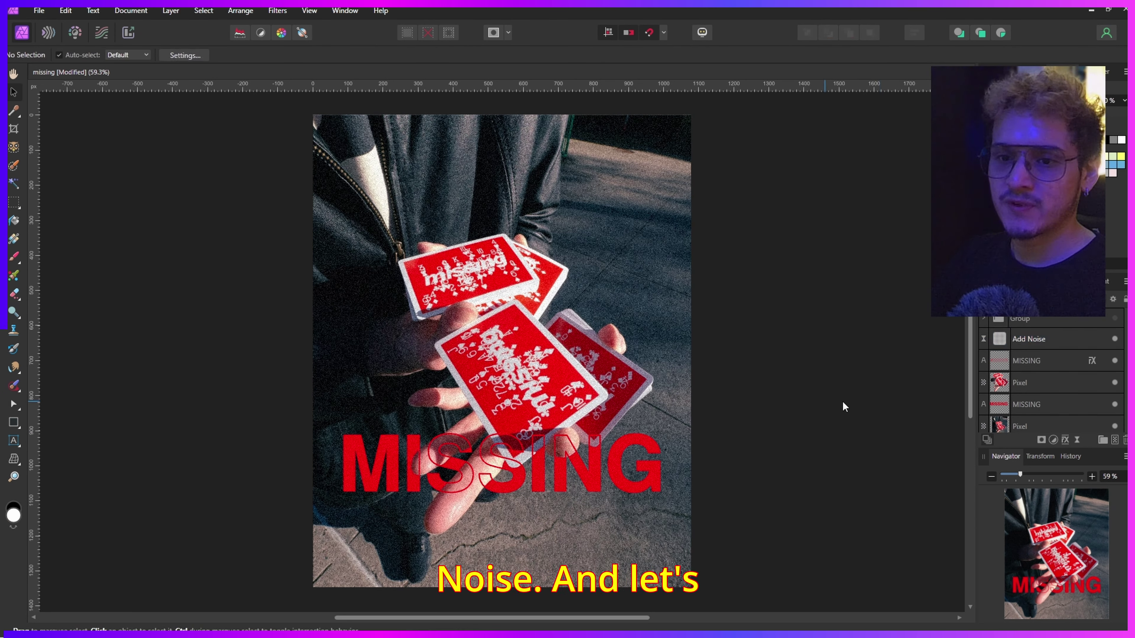
Add a live Vignette filter layer on top of the whole poster, adjust its exposure and deselect it
{"action": "left_click", "coordinate": [1076, 439]}
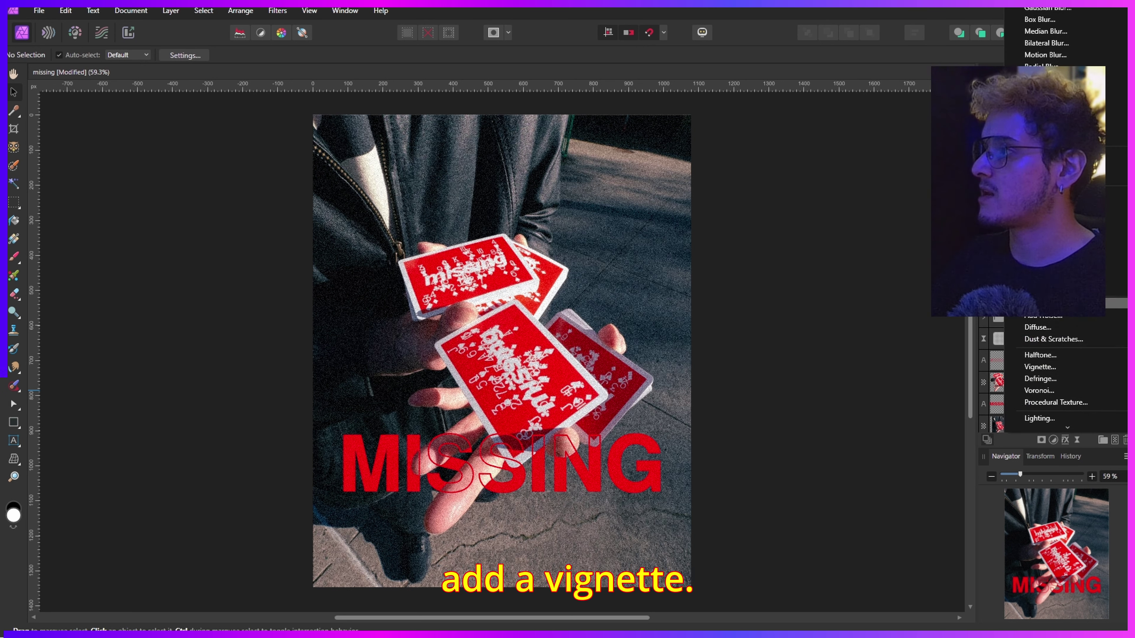
{"action": "left_click", "coordinate": [1063, 366]}
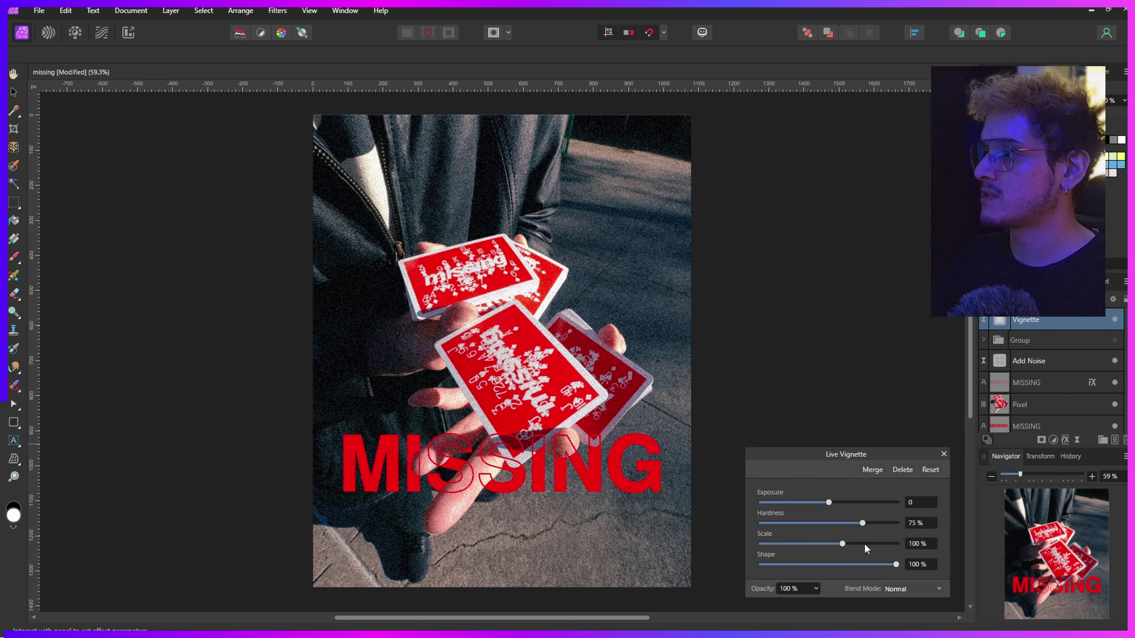
{"action": "left_click_drag", "start_coordinate": [835, 503], "coordinate": [851, 523]}
{"action": "left_click", "coordinate": [856, 386]}
{"action": "left_click", "coordinate": [856, 387]}
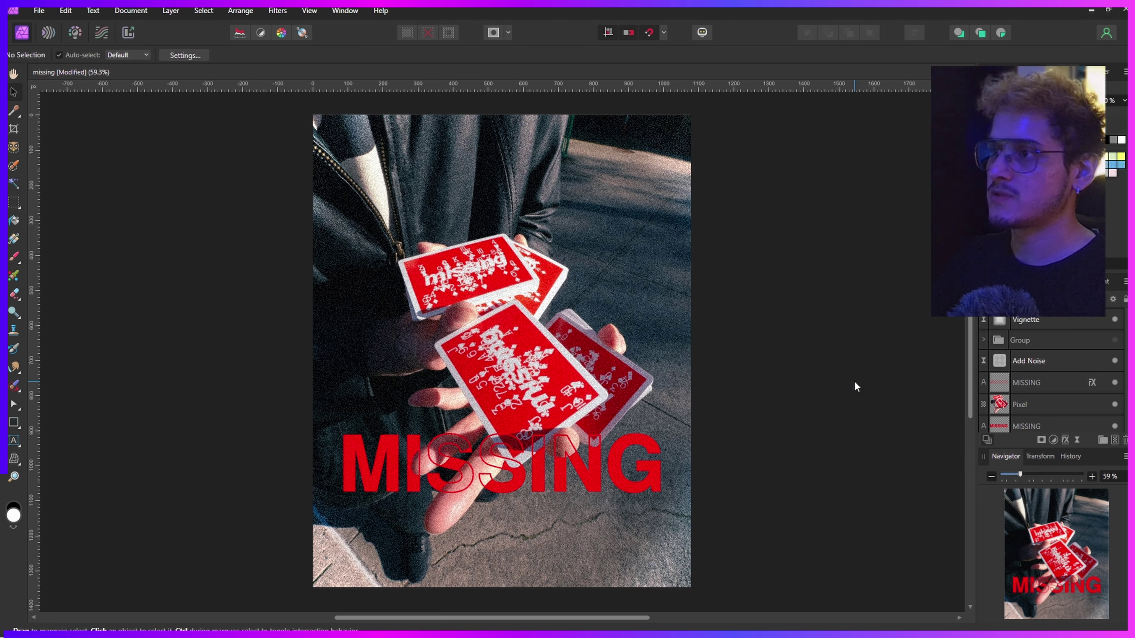